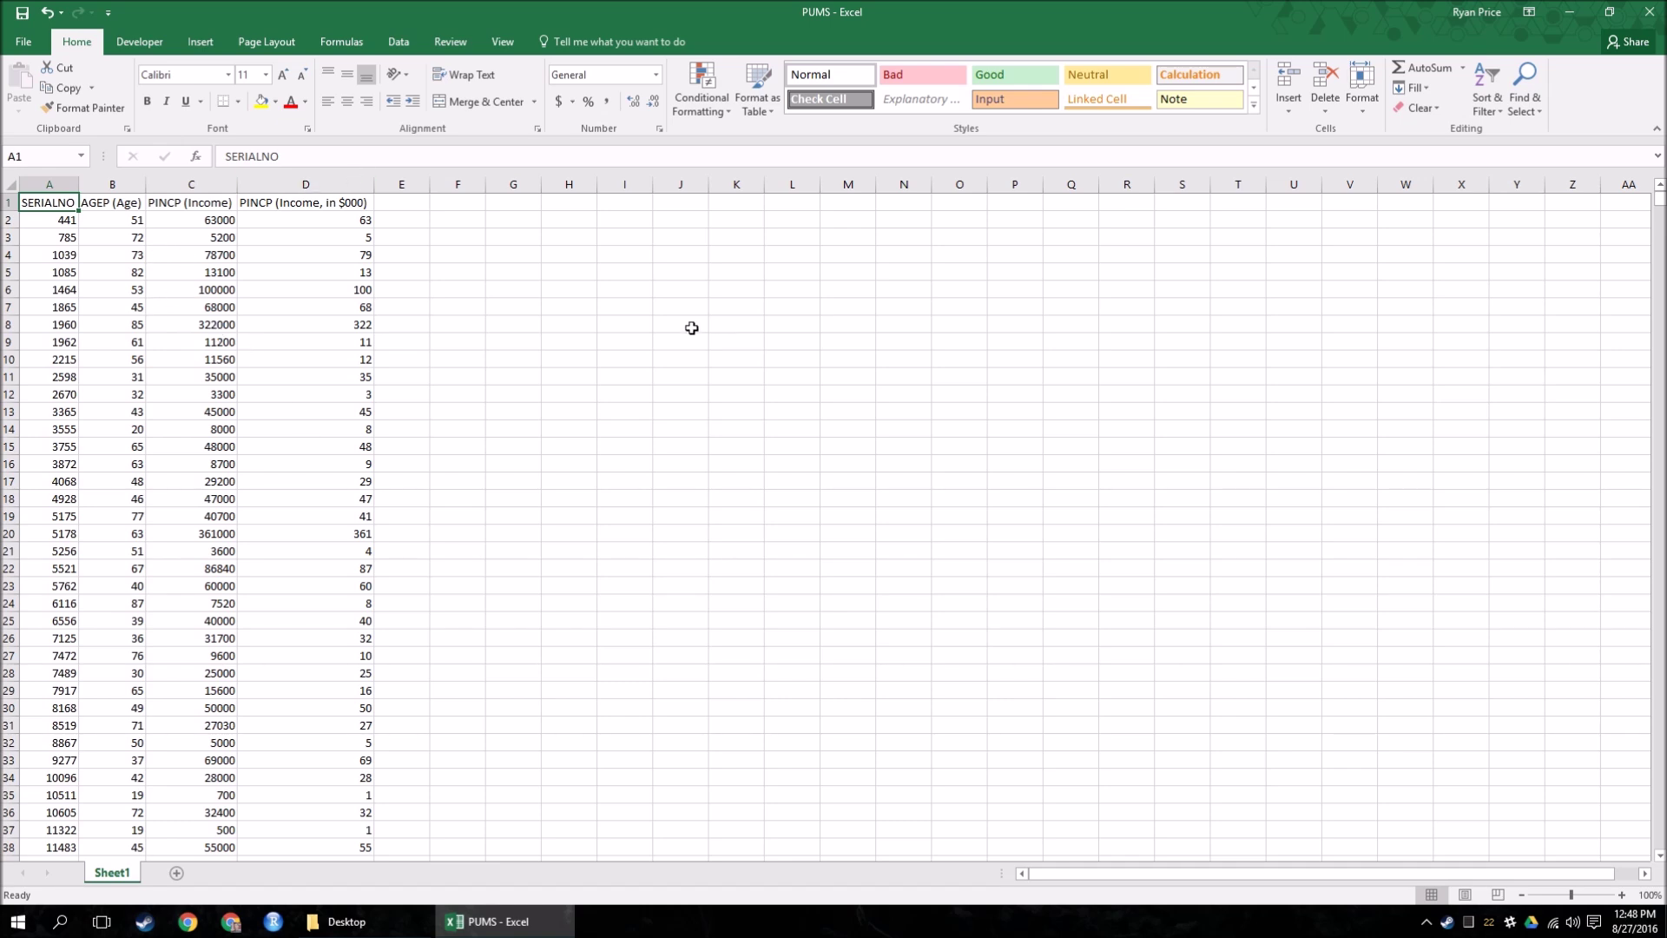
- Inspect the SERIALNO, AGEP and PINCP columns, stepping through sample age and income values
{"action": "left_click", "coordinate": [48, 185]}
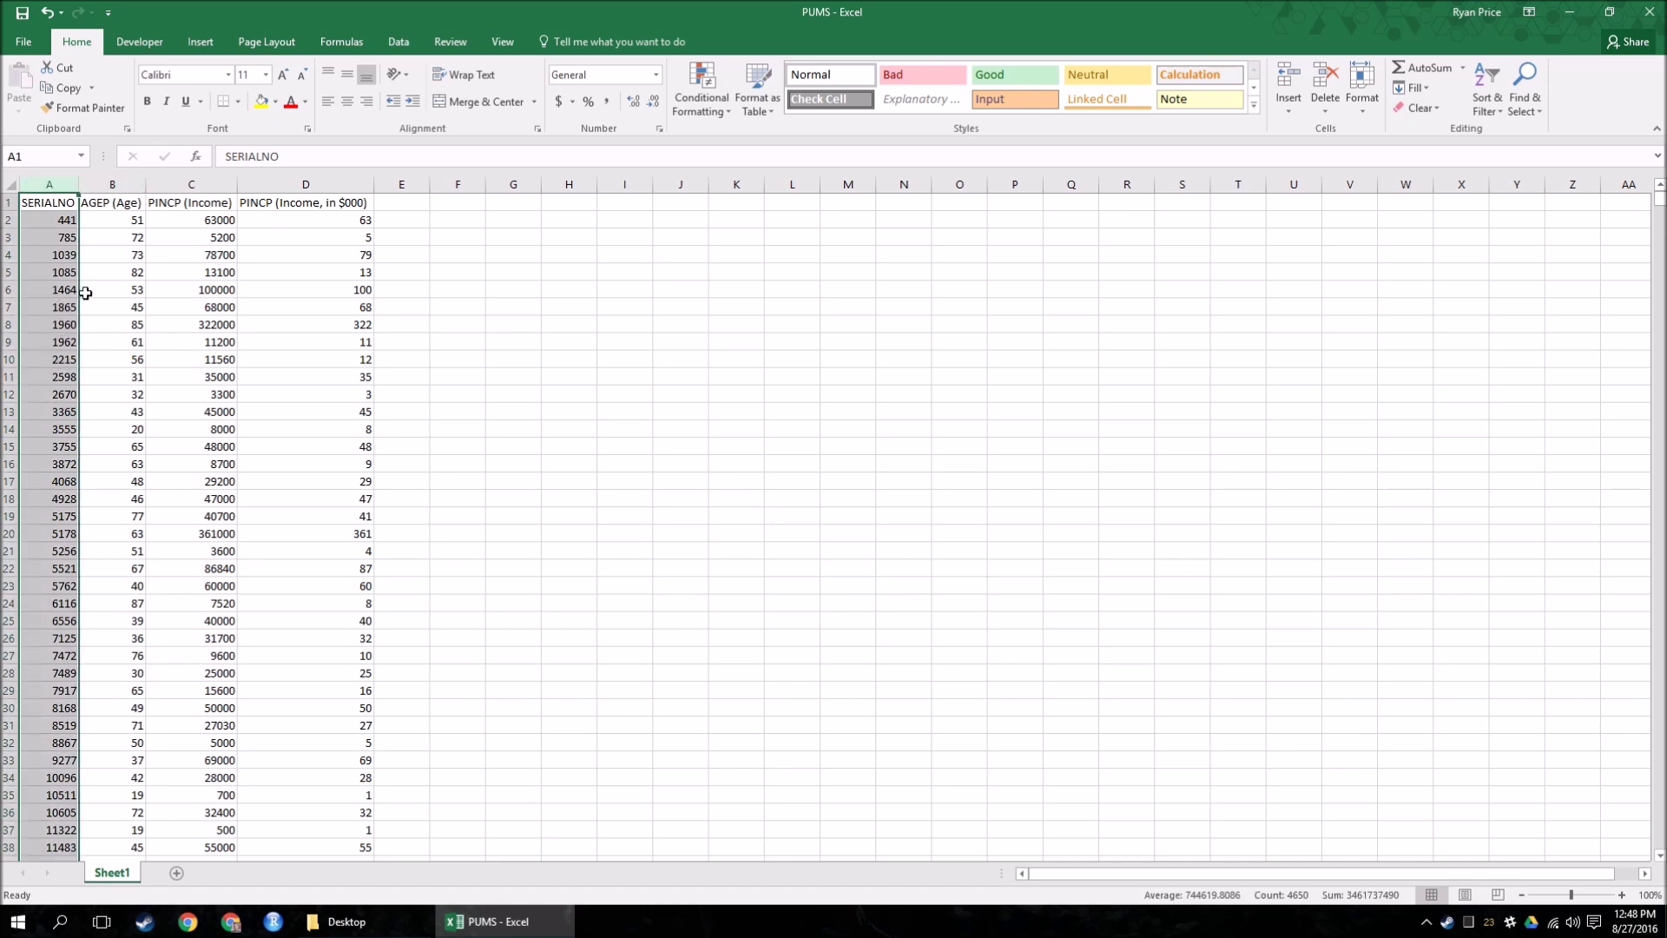
{"action": "left_click_drag", "start_coordinate": [100, 251], "coordinate": [101, 309]}
{"action": "left_click", "coordinate": [110, 185]}
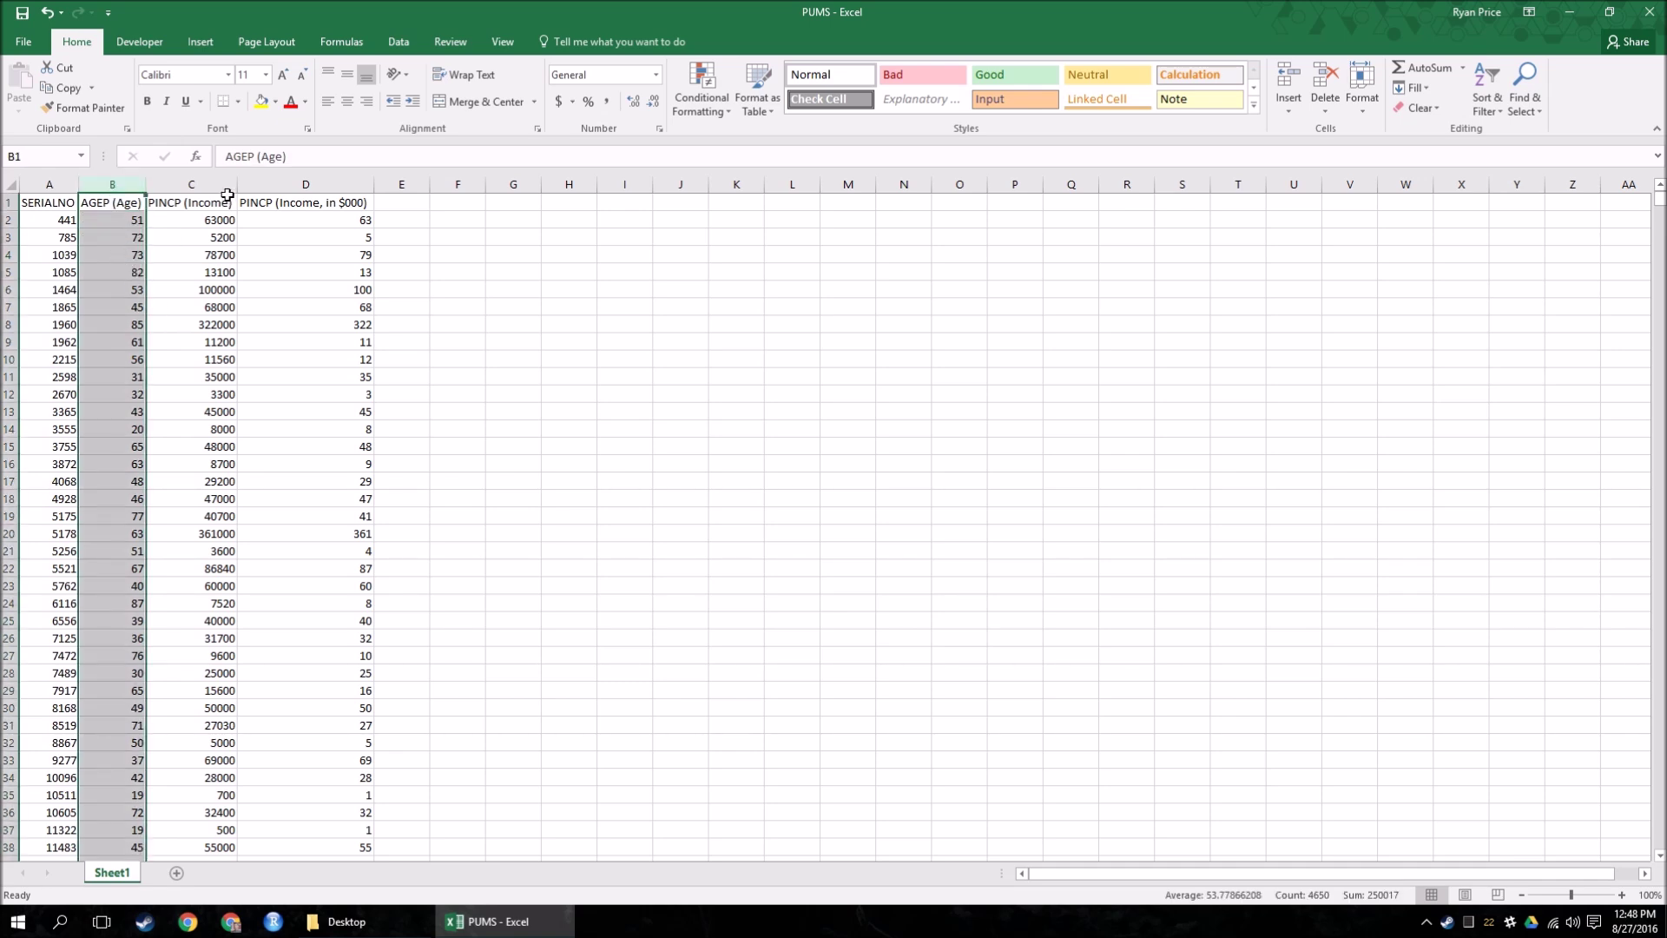
{"action": "left_click", "coordinate": [198, 184]}
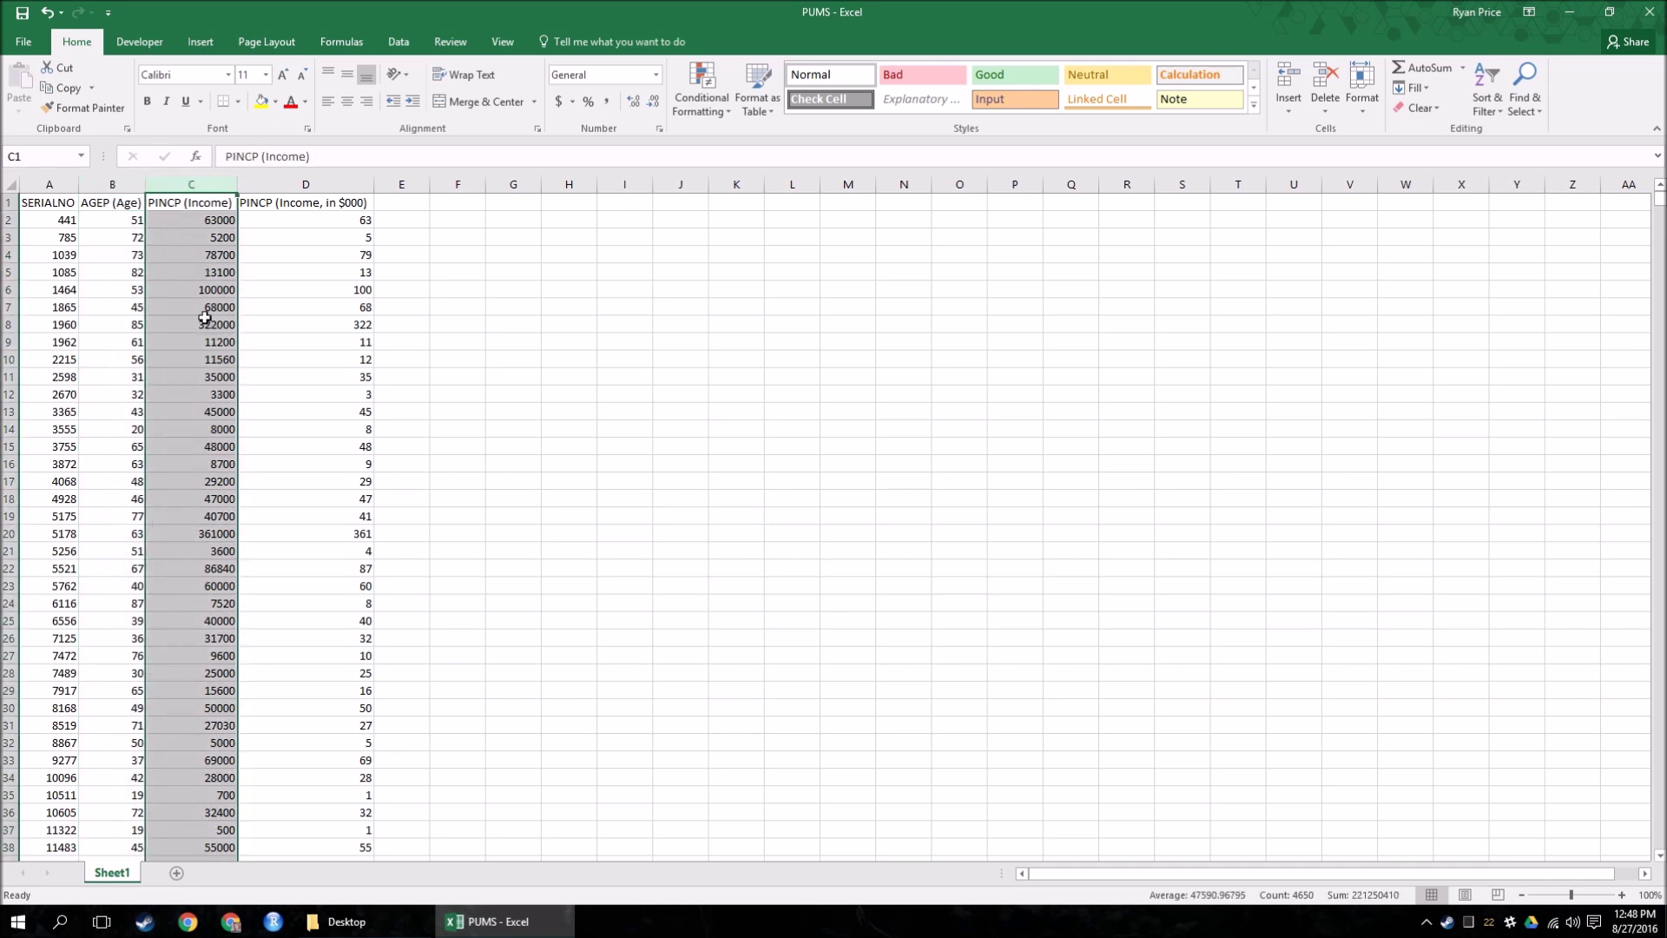
{"action": "left_click", "coordinate": [203, 252]}
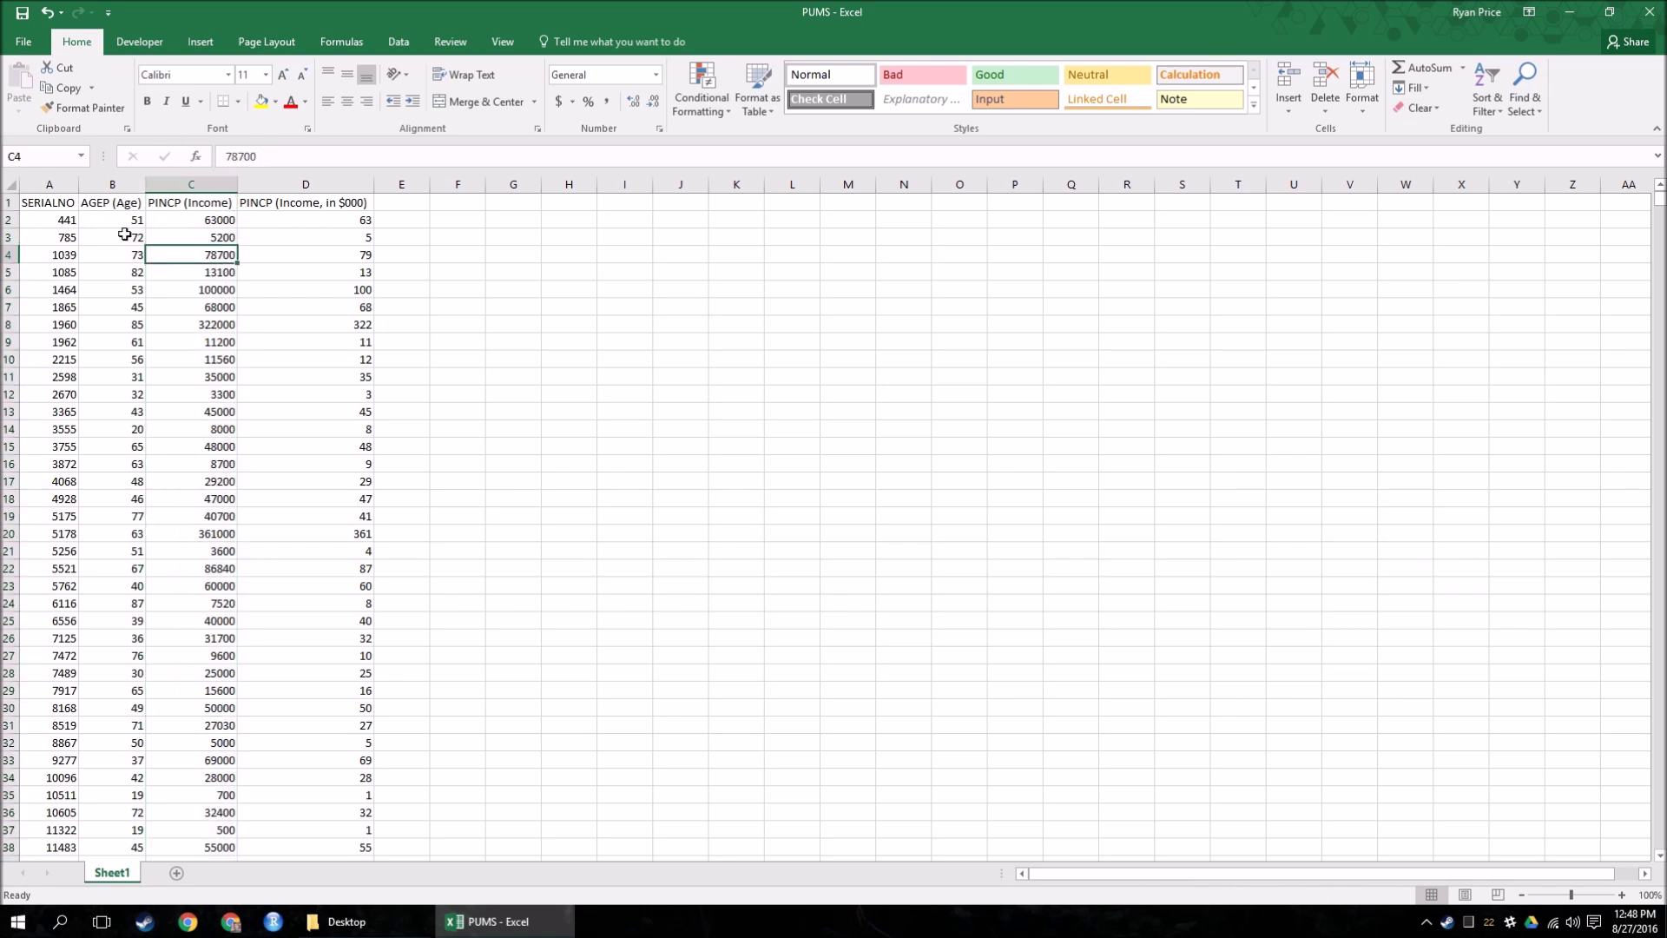
{"action": "left_click", "coordinate": [114, 221]}
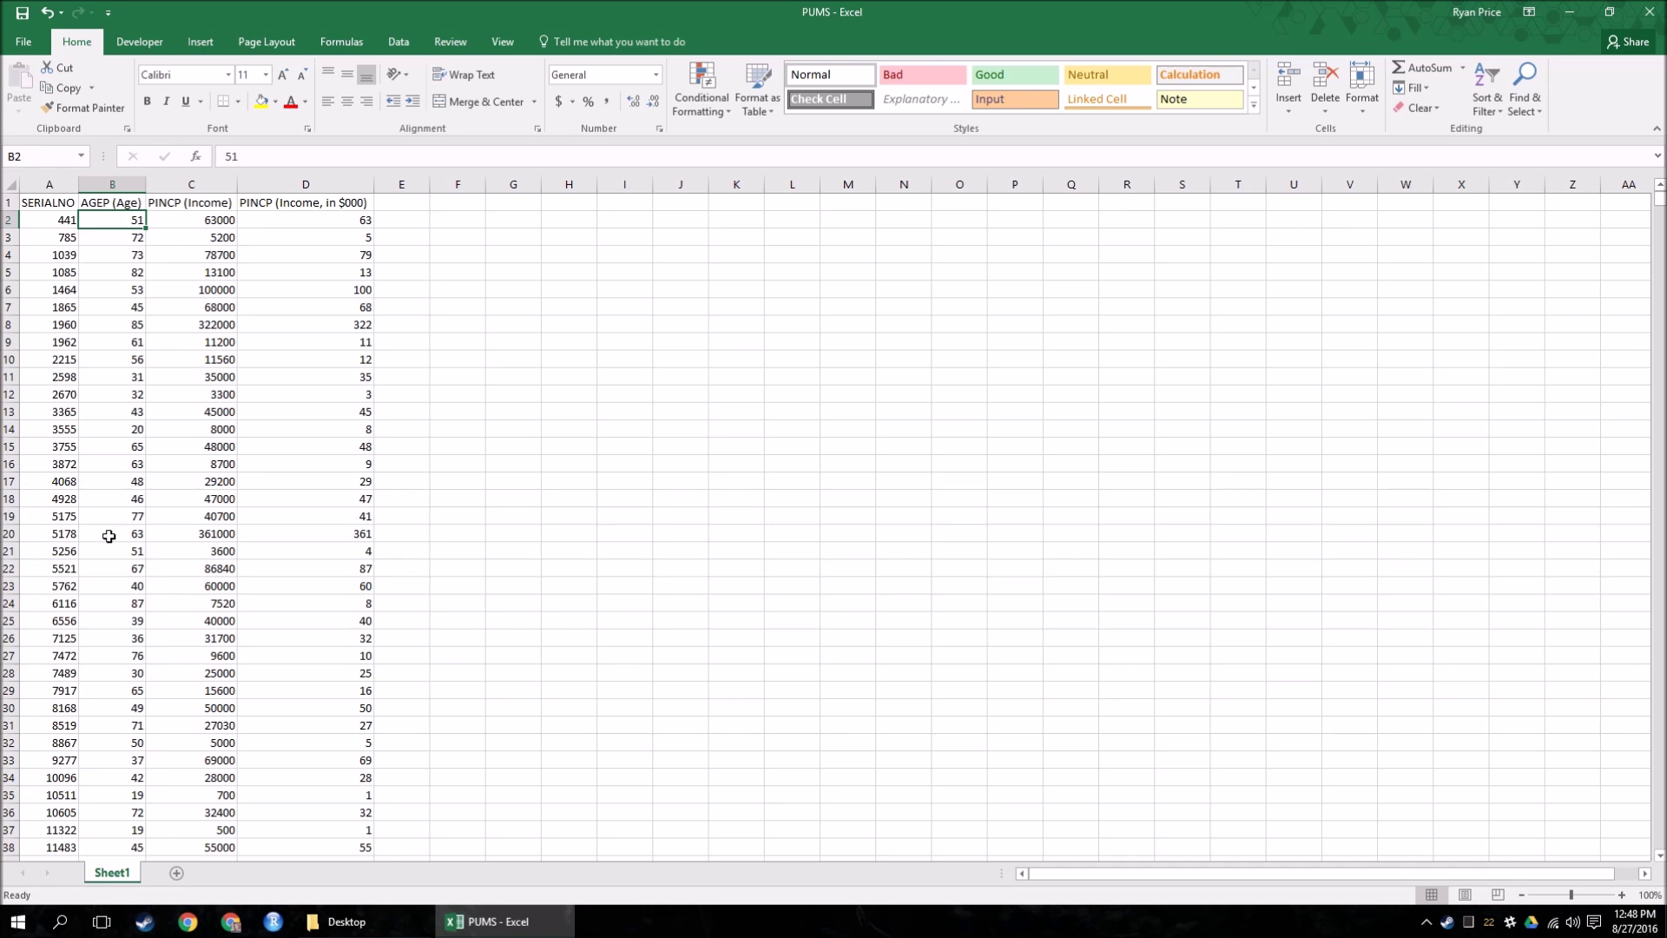
{"action": "key", "text": "Right"}
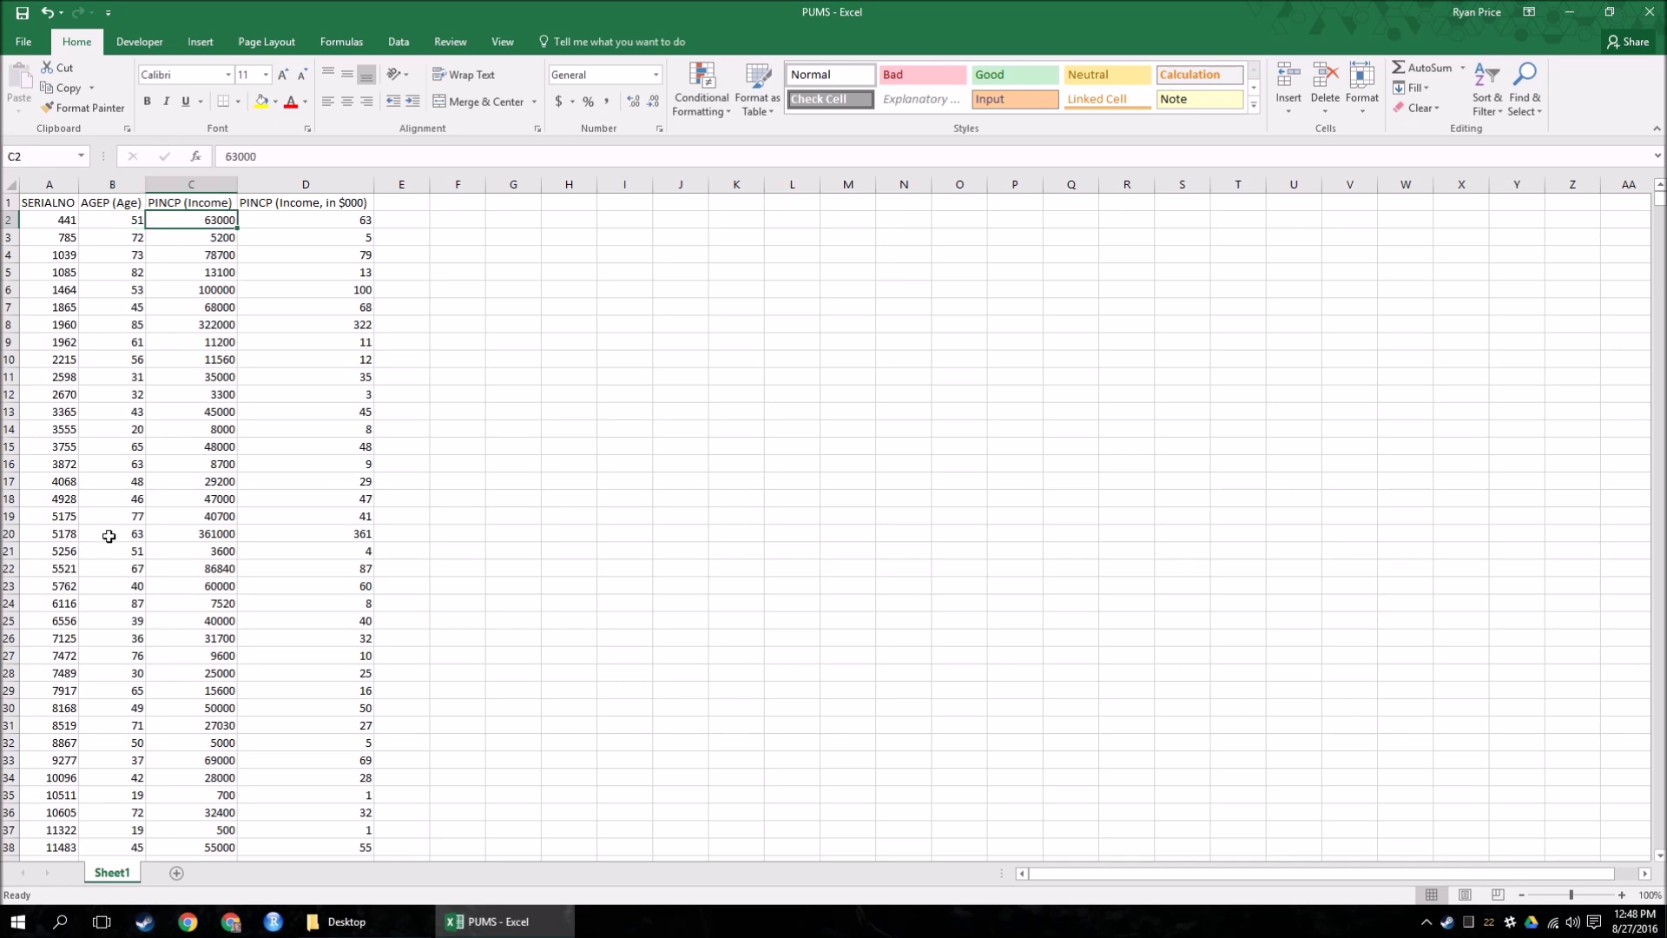
{"action": "key", "text": "Down"}
{"action": "key", "text": "Down"}
{"action": "key", "text": "Down"}
{"action": "key", "text": "Down"}
{"action": "key", "text": "Down"}
{"action": "key", "text": "Down"}
{"action": "key", "text": "Left"}
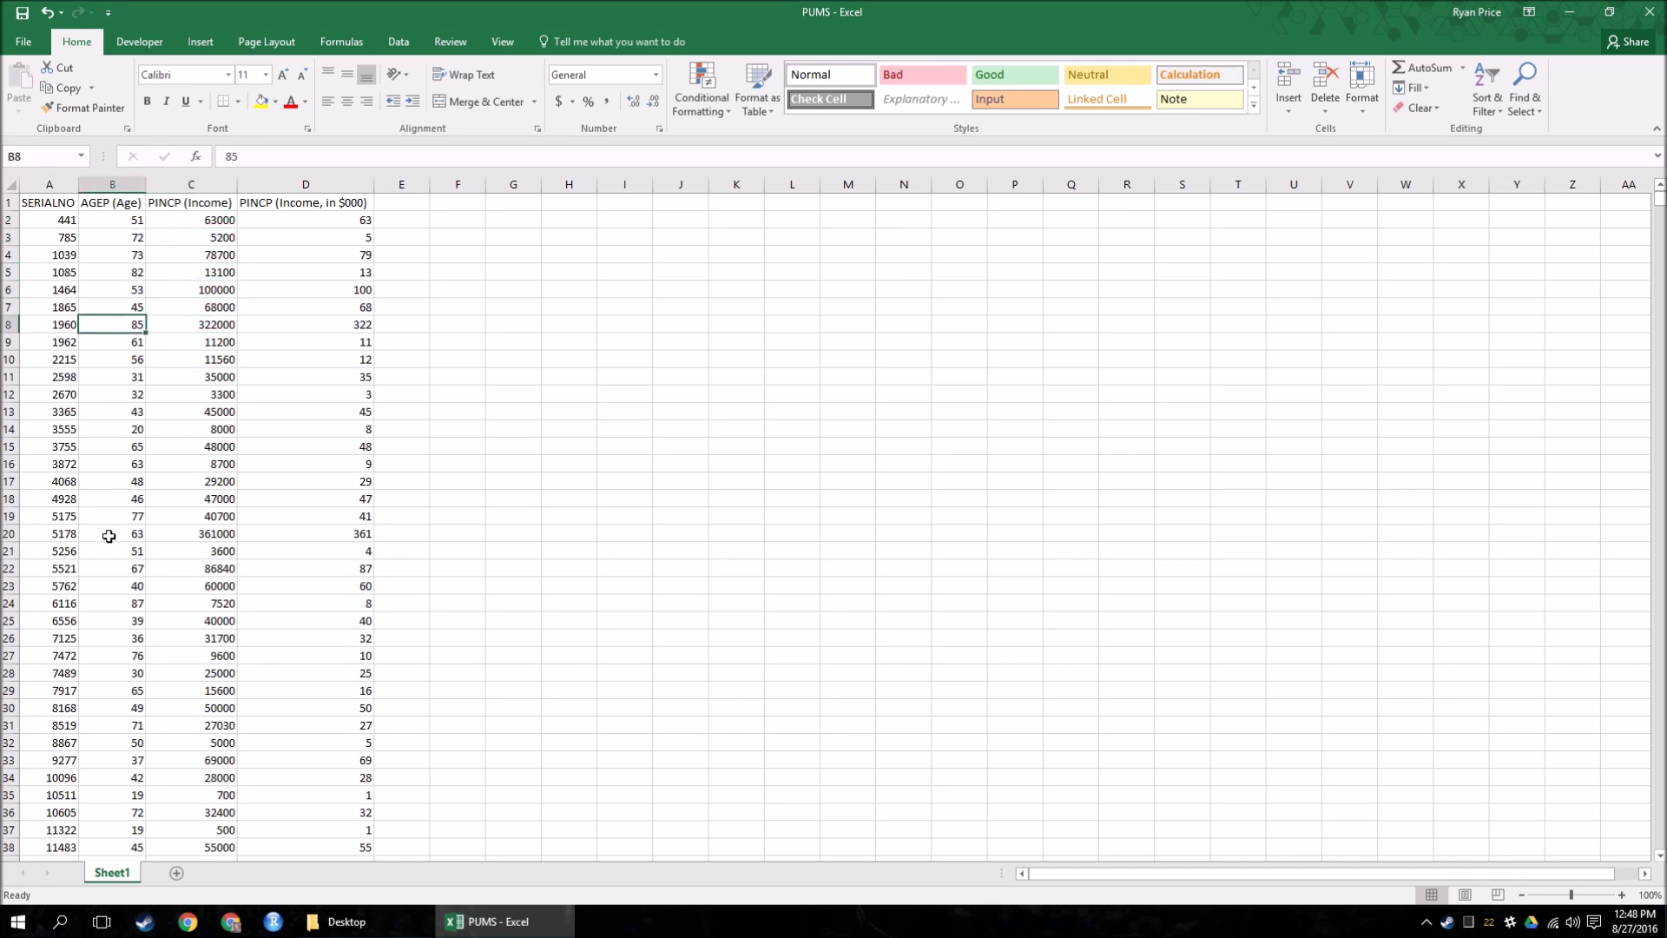
{"action": "key", "text": "Right"}
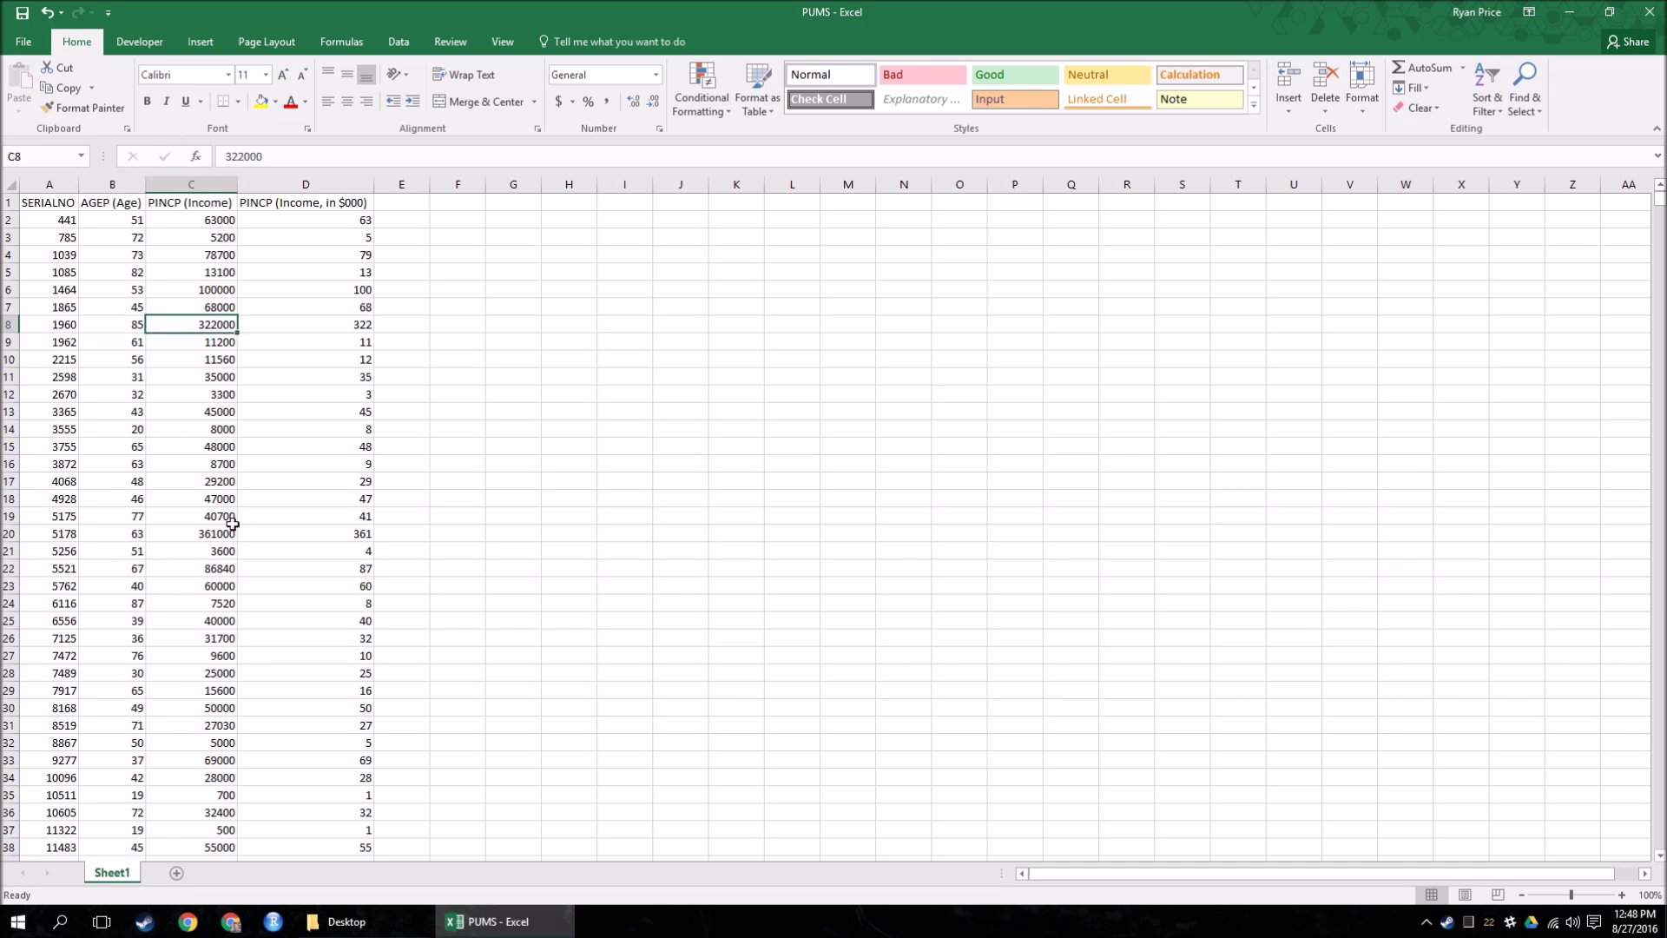
- Compare column C incomes with the rounded income-in-$000 values in column D, then select the AGEP column
{"action": "left_click", "coordinate": [282, 184]}
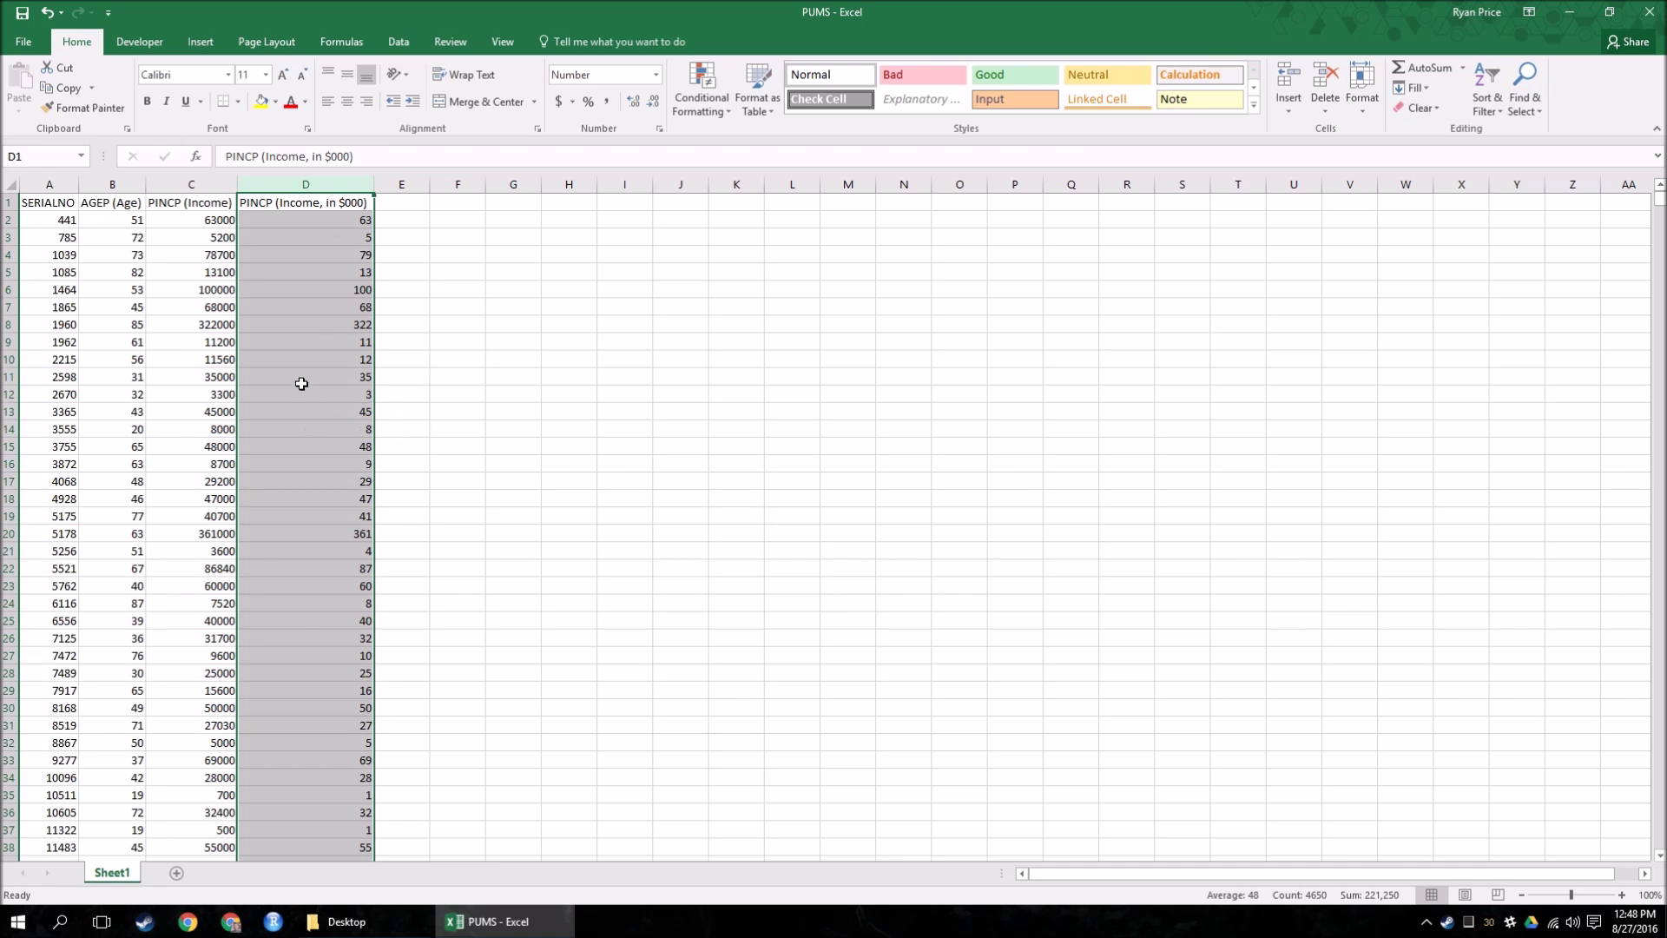
{"action": "left_click", "coordinate": [226, 225]}
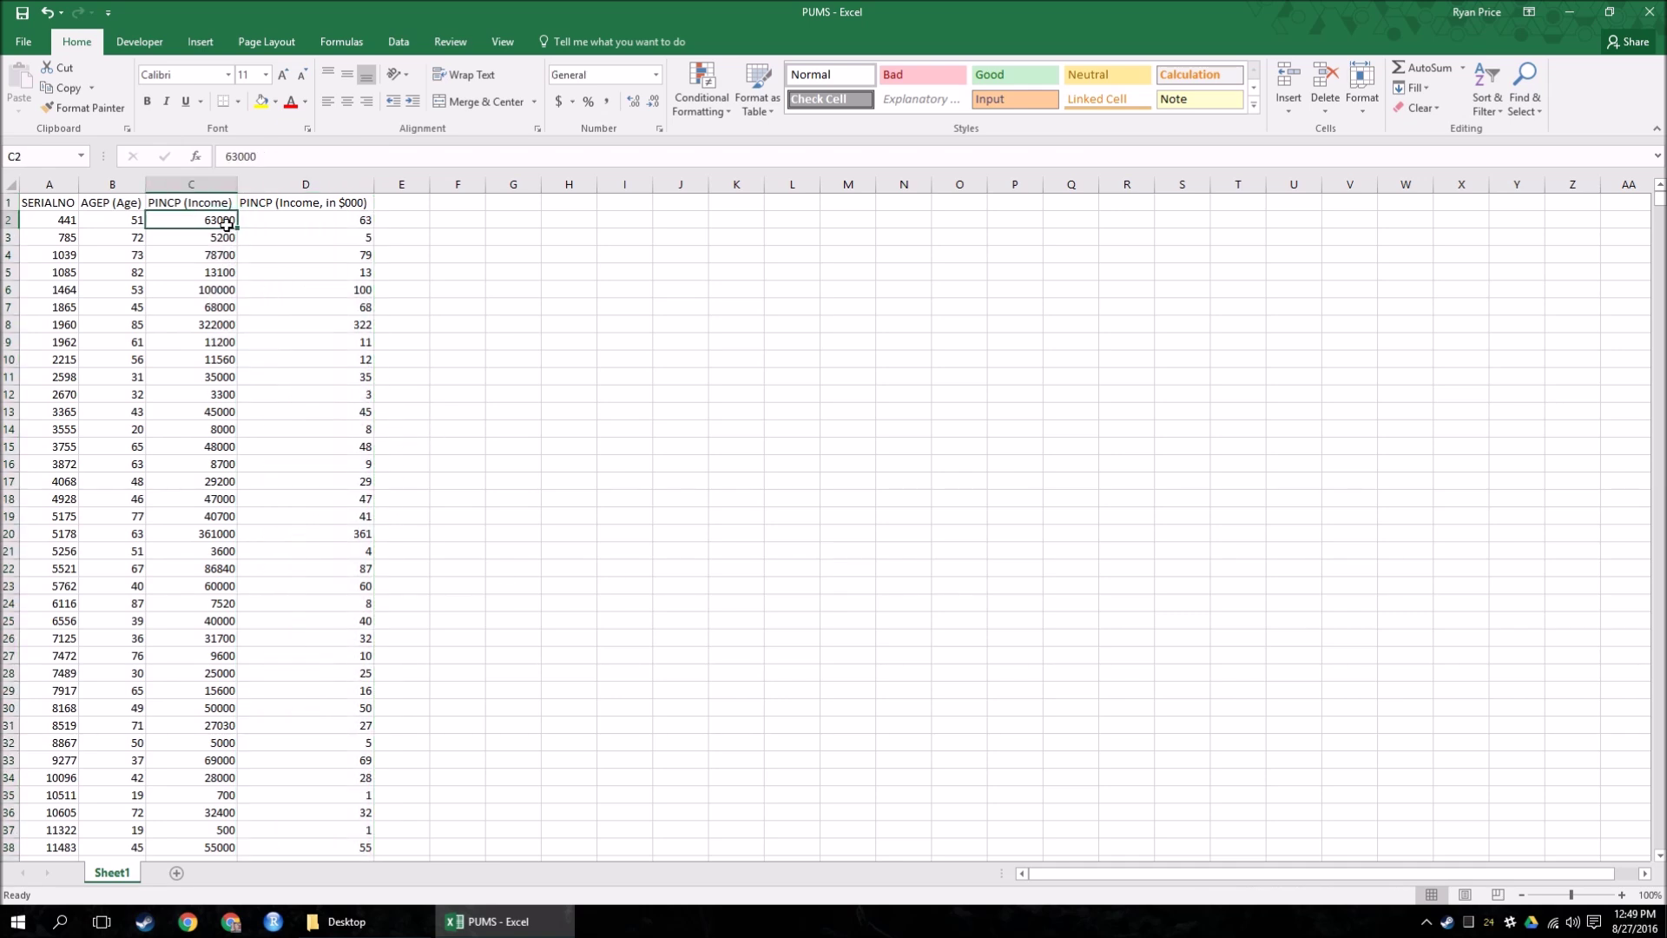
{"action": "left_click", "coordinate": [314, 225]}
{"action": "left_click", "coordinate": [224, 237]}
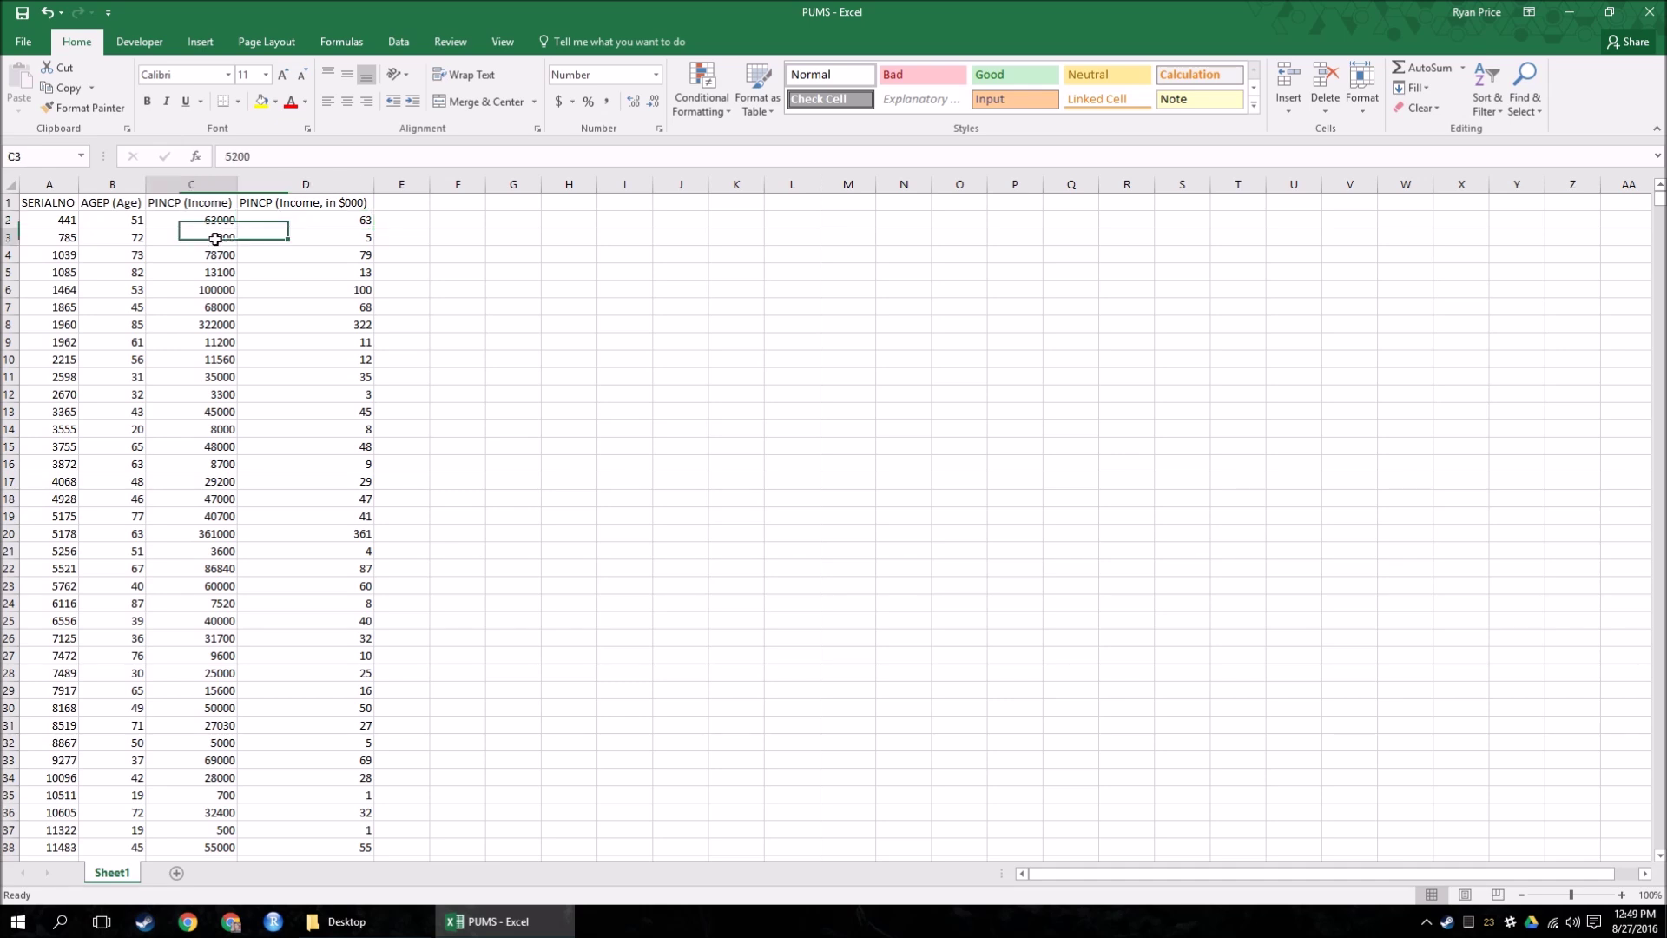
{"action": "left_click", "coordinate": [275, 255]}
{"action": "left_click", "coordinate": [221, 272]}
{"action": "left_click", "coordinate": [274, 286]}
{"action": "left_click", "coordinate": [304, 342]}
{"action": "left_click", "coordinate": [196, 376]}
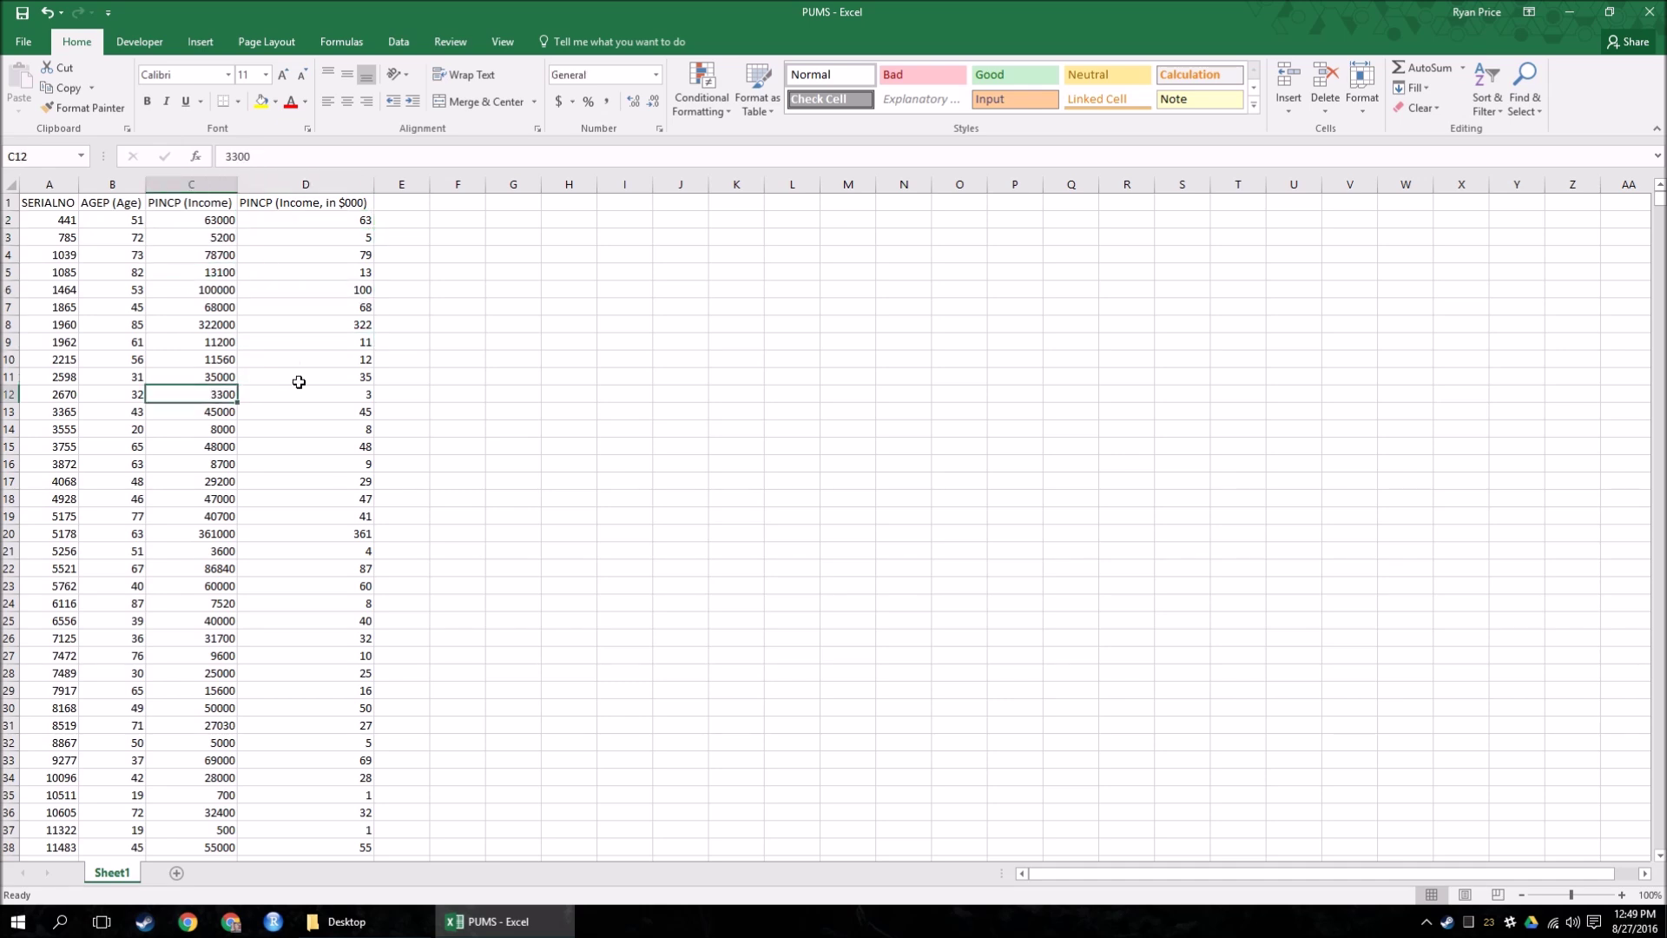
{"action": "left_click", "coordinate": [333, 376]}
{"action": "left_click", "coordinate": [304, 358]}
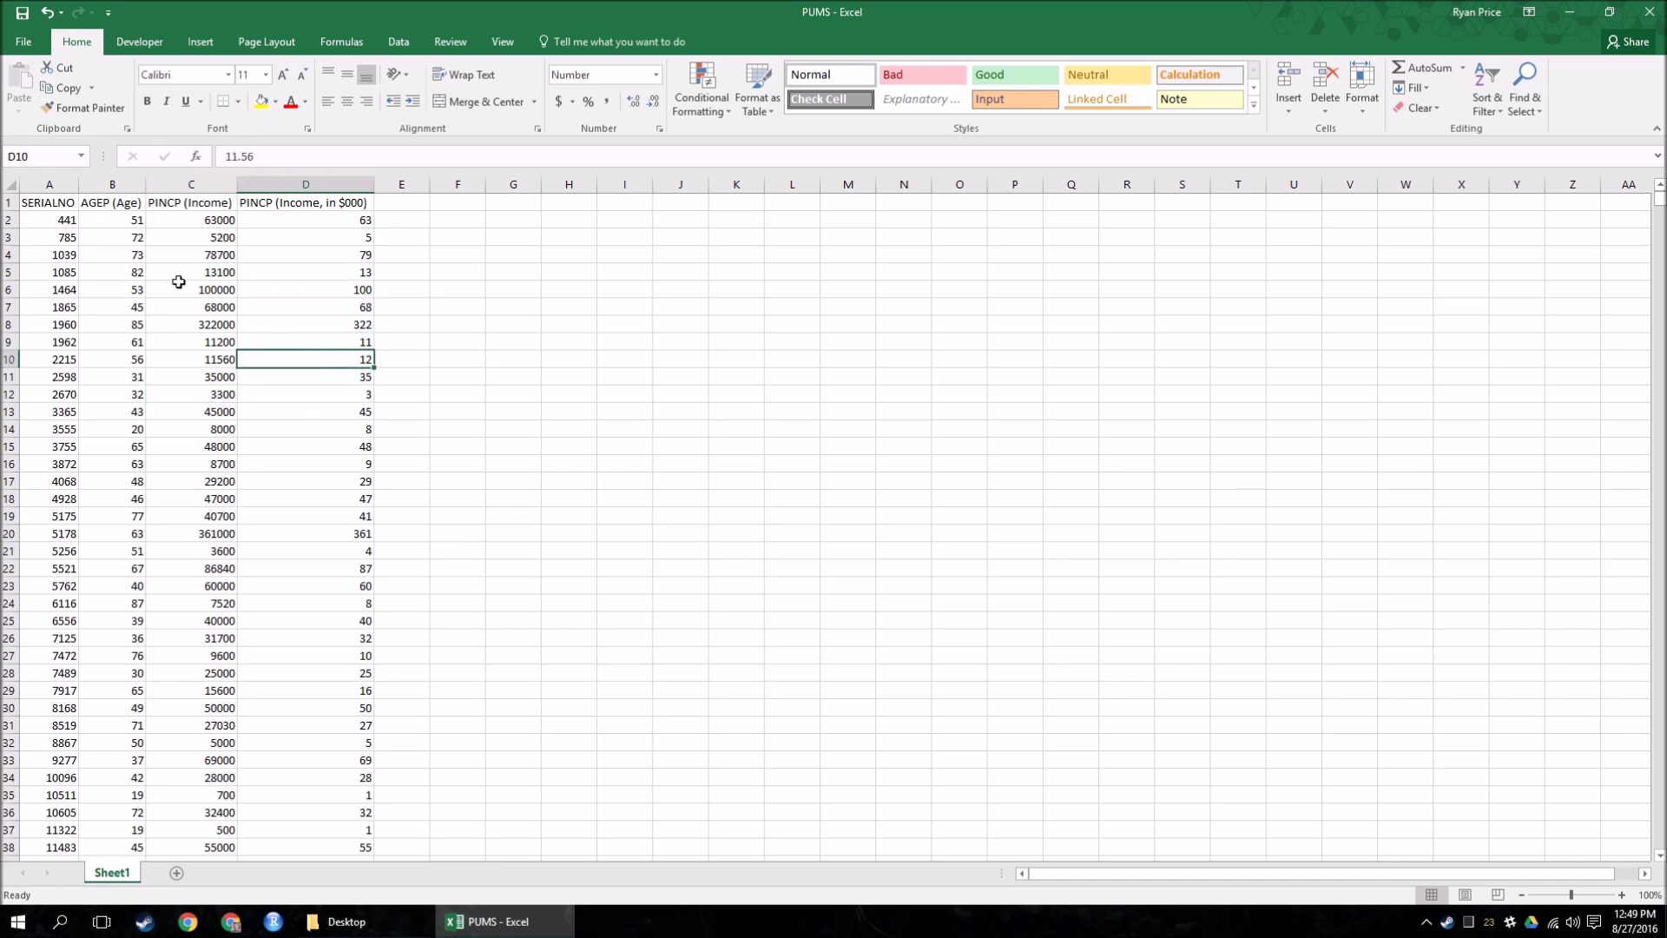
{"action": "left_click", "coordinate": [129, 184]}
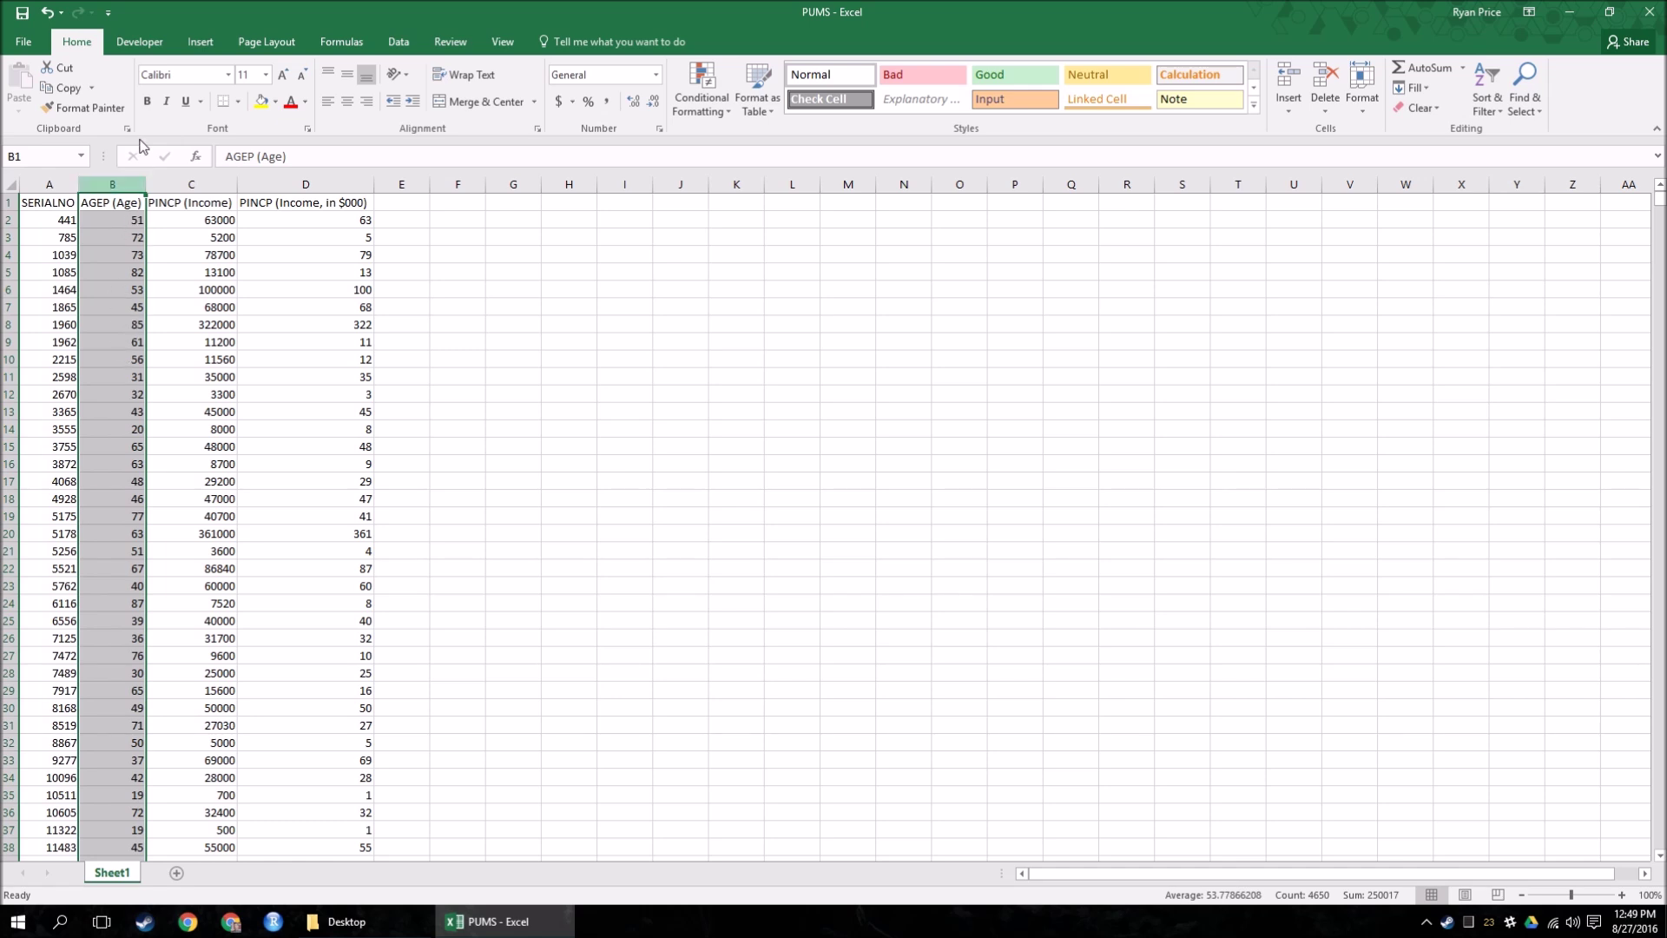
- Insert a histogram of the AGEP ages and move it, enlarged, beside the data
{"action": "left_click", "coordinate": [200, 42]}
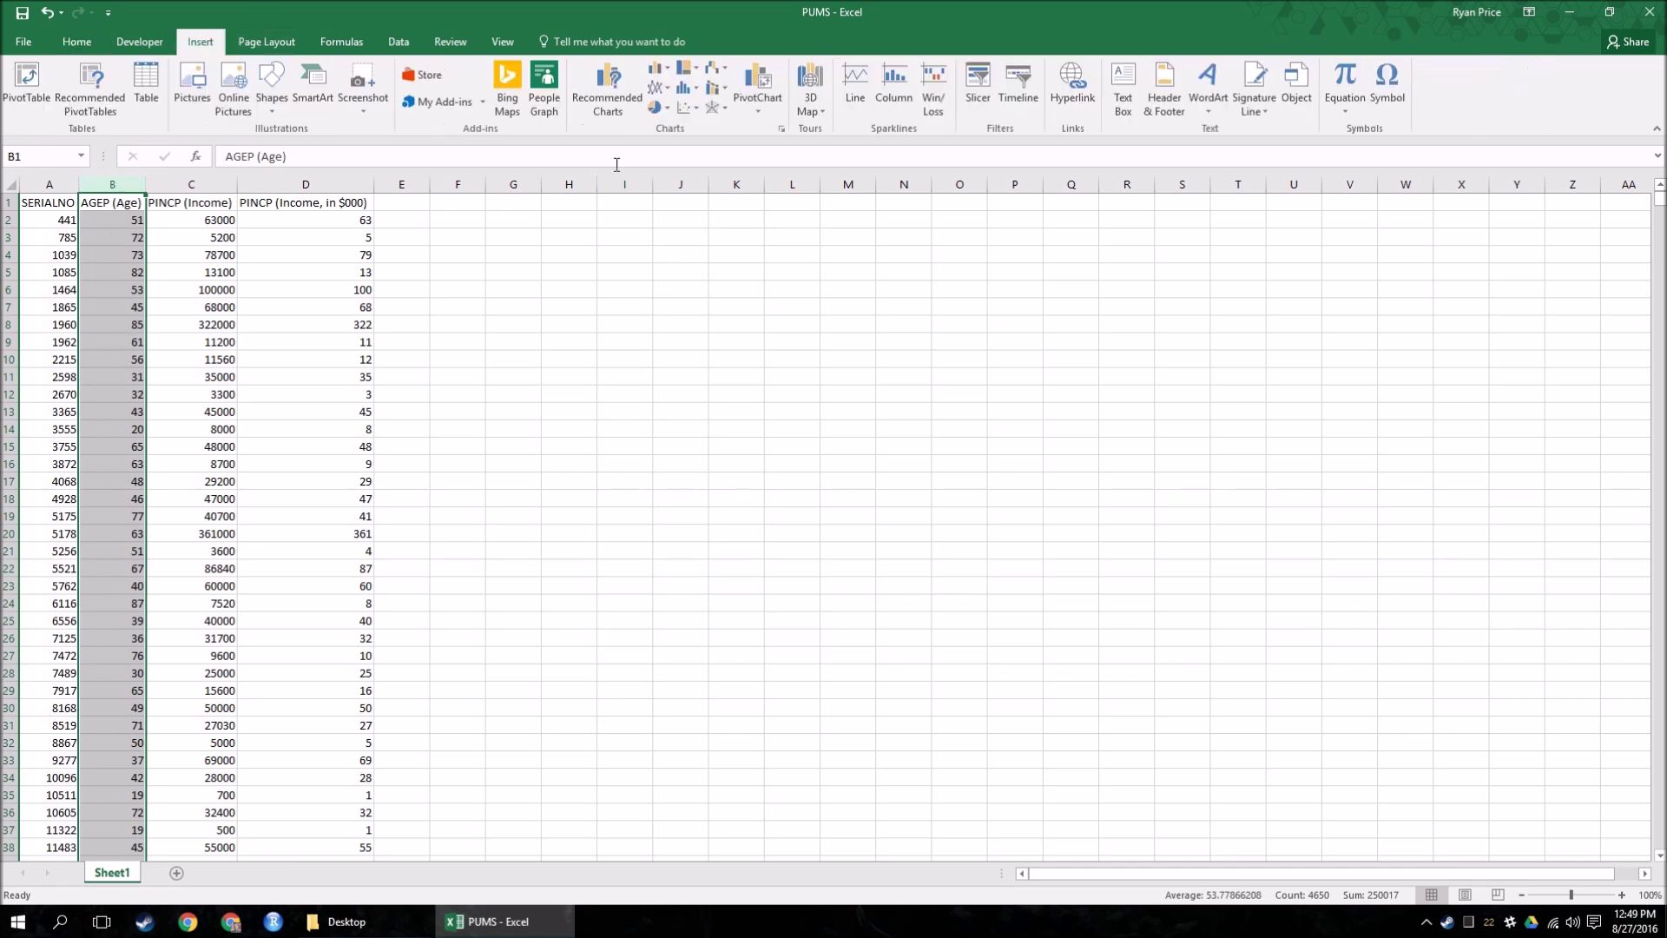
{"action": "left_click", "coordinate": [688, 91]}
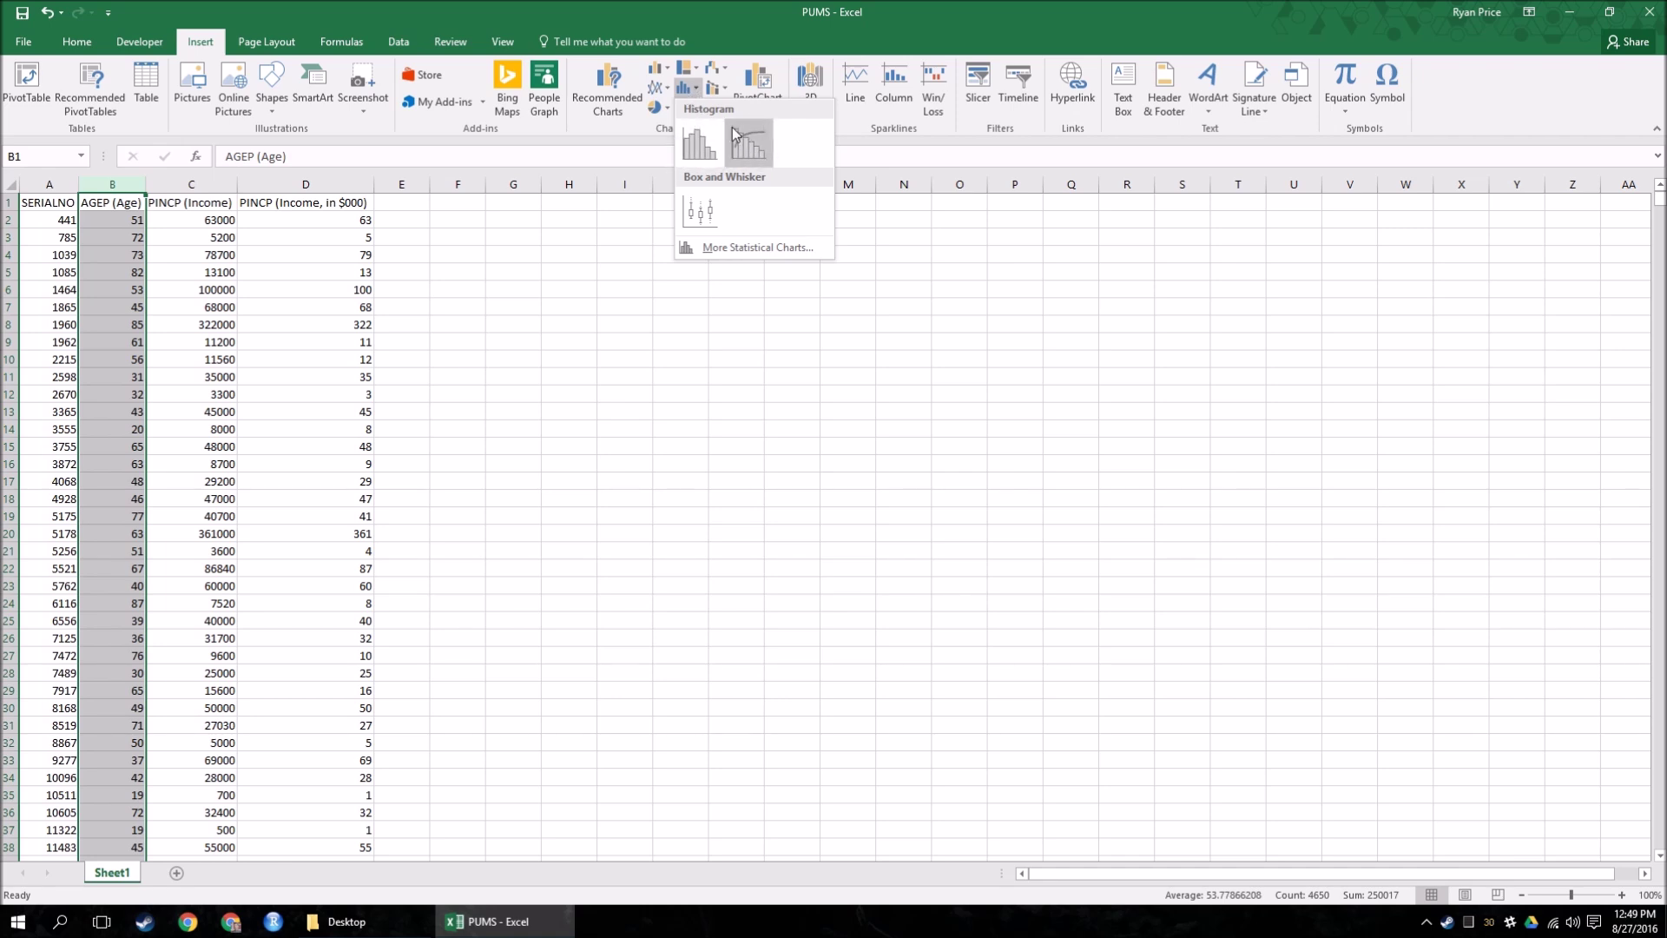
{"action": "left_click", "coordinate": [700, 143]}
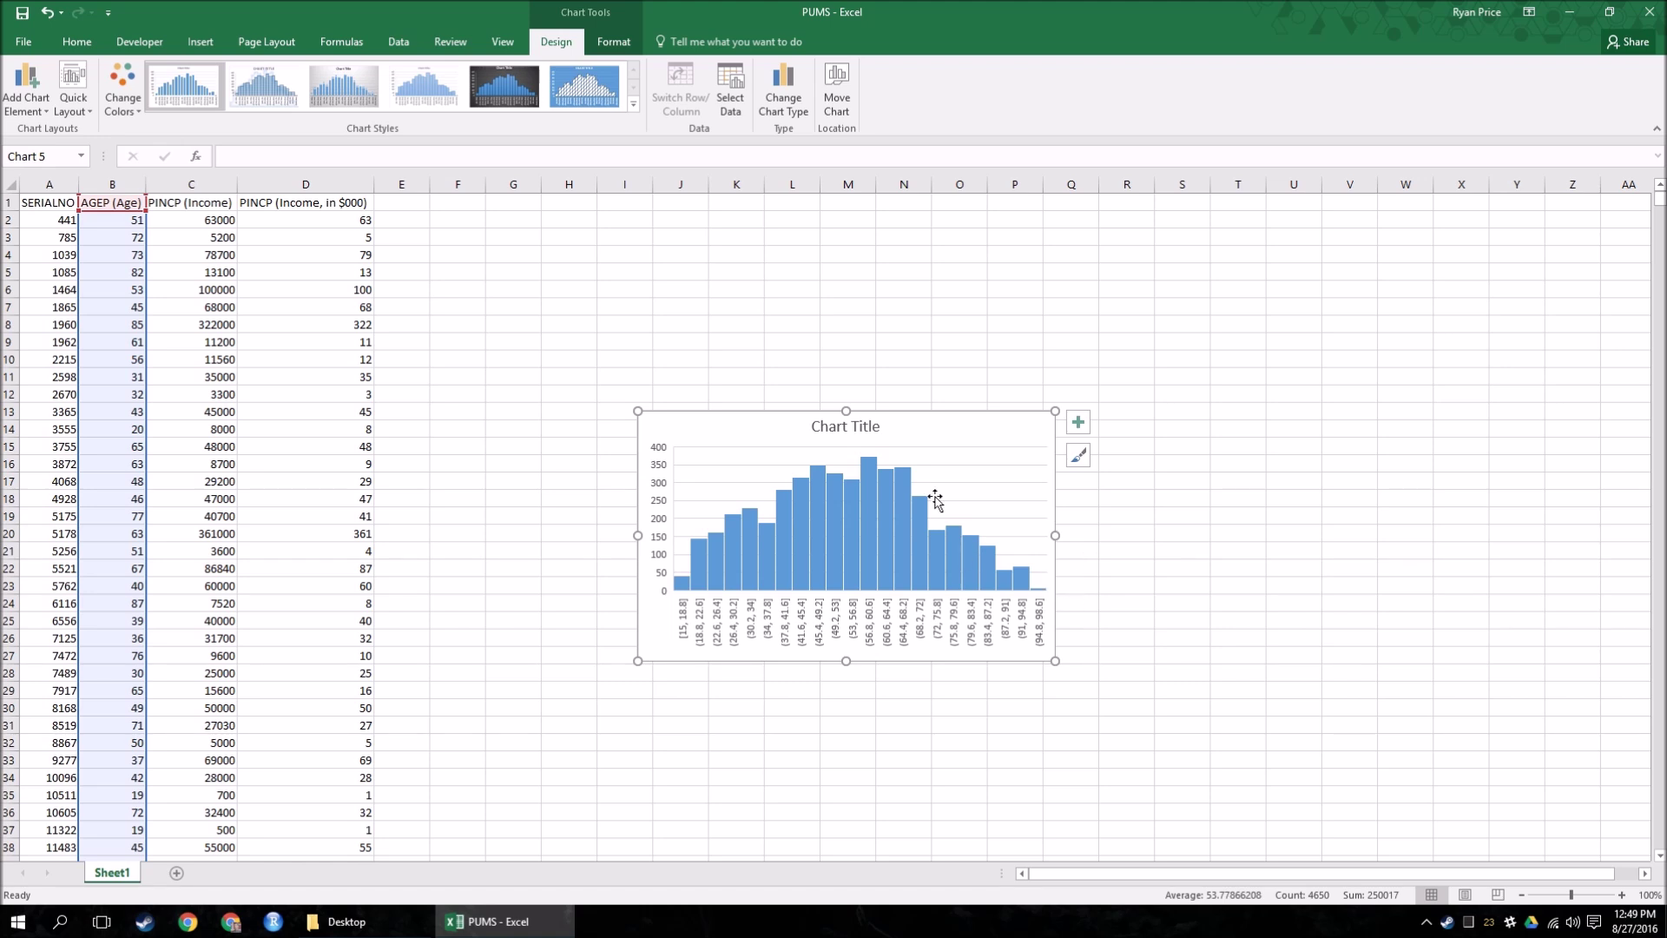
{"action": "left_click_drag", "start_coordinate": [757, 422], "coordinate": [612, 242]}
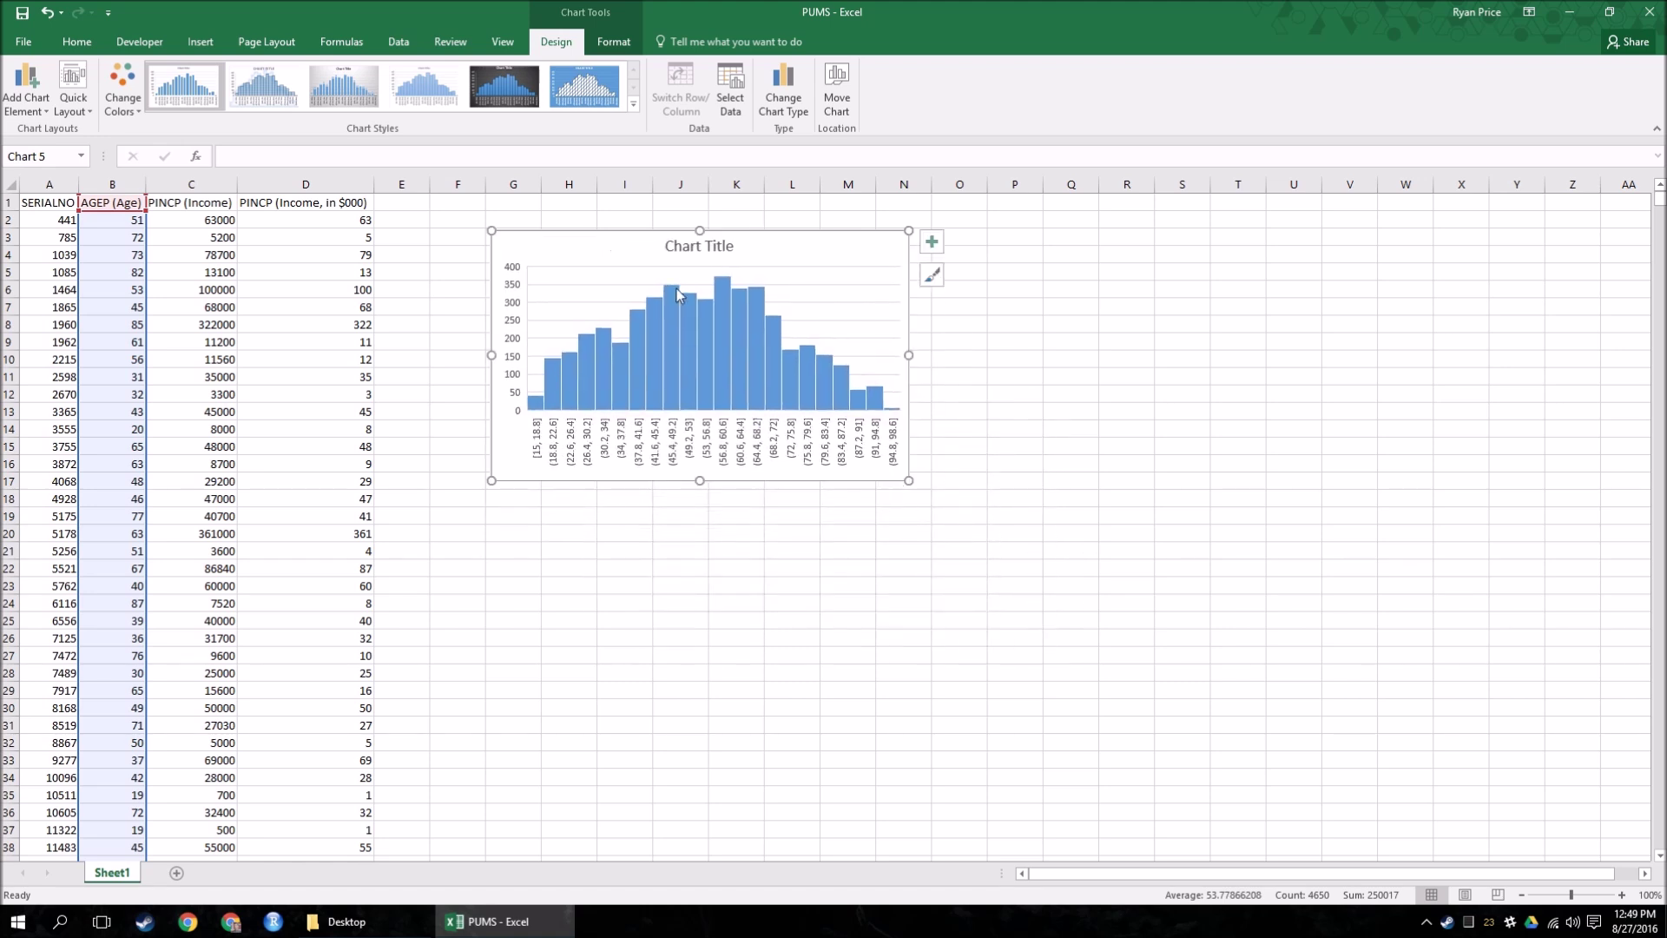
{"action": "left_click_drag", "start_coordinate": [909, 480], "coordinate": [1309, 546]}
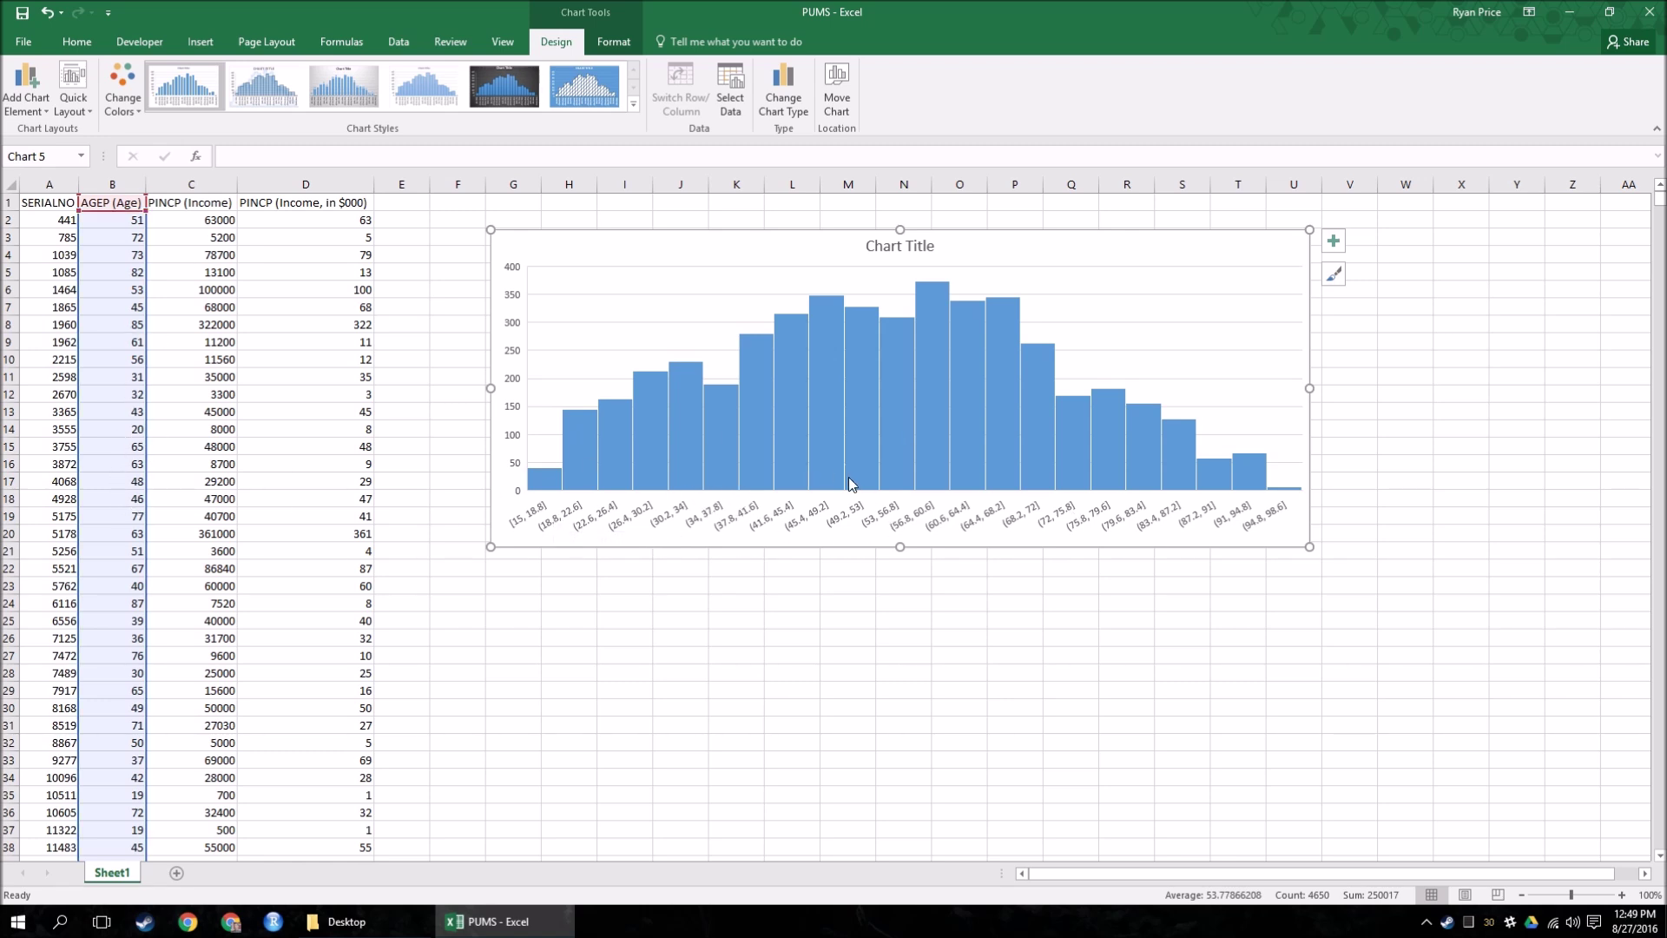
- Change the age histogram's horizontal axis from a 3.8 bin width to a fixed bin width of 5
{"action": "left_click", "coordinate": [734, 521]}
{"action": "right_click", "coordinate": [734, 524]}
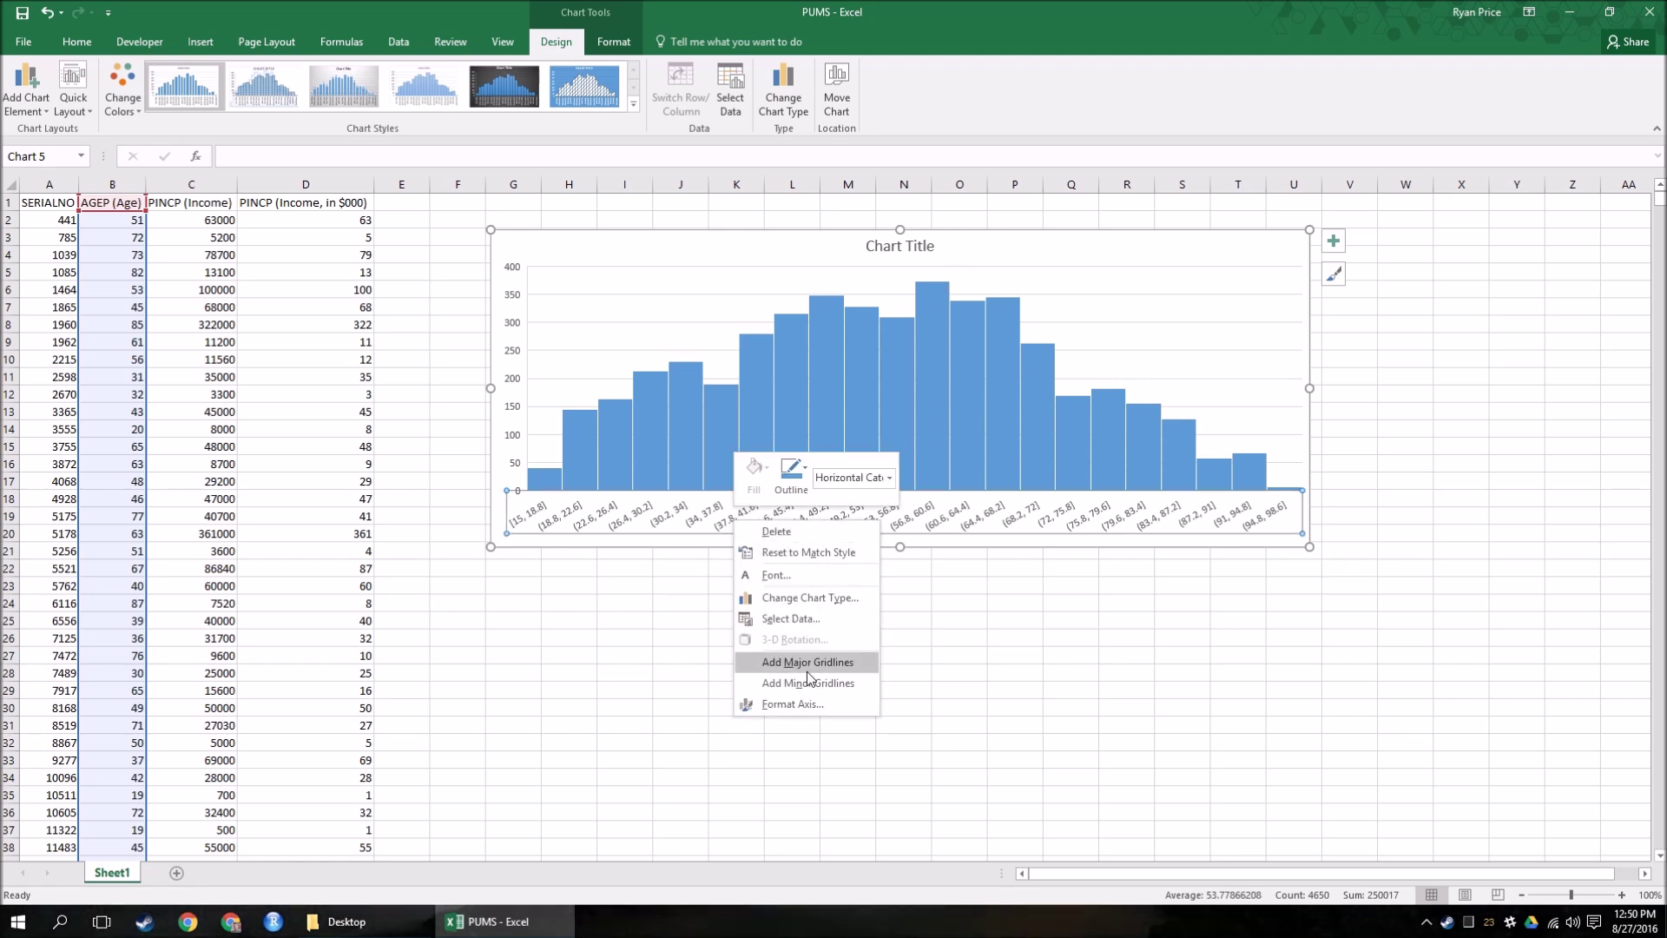
{"action": "left_click", "coordinate": [790, 699]}
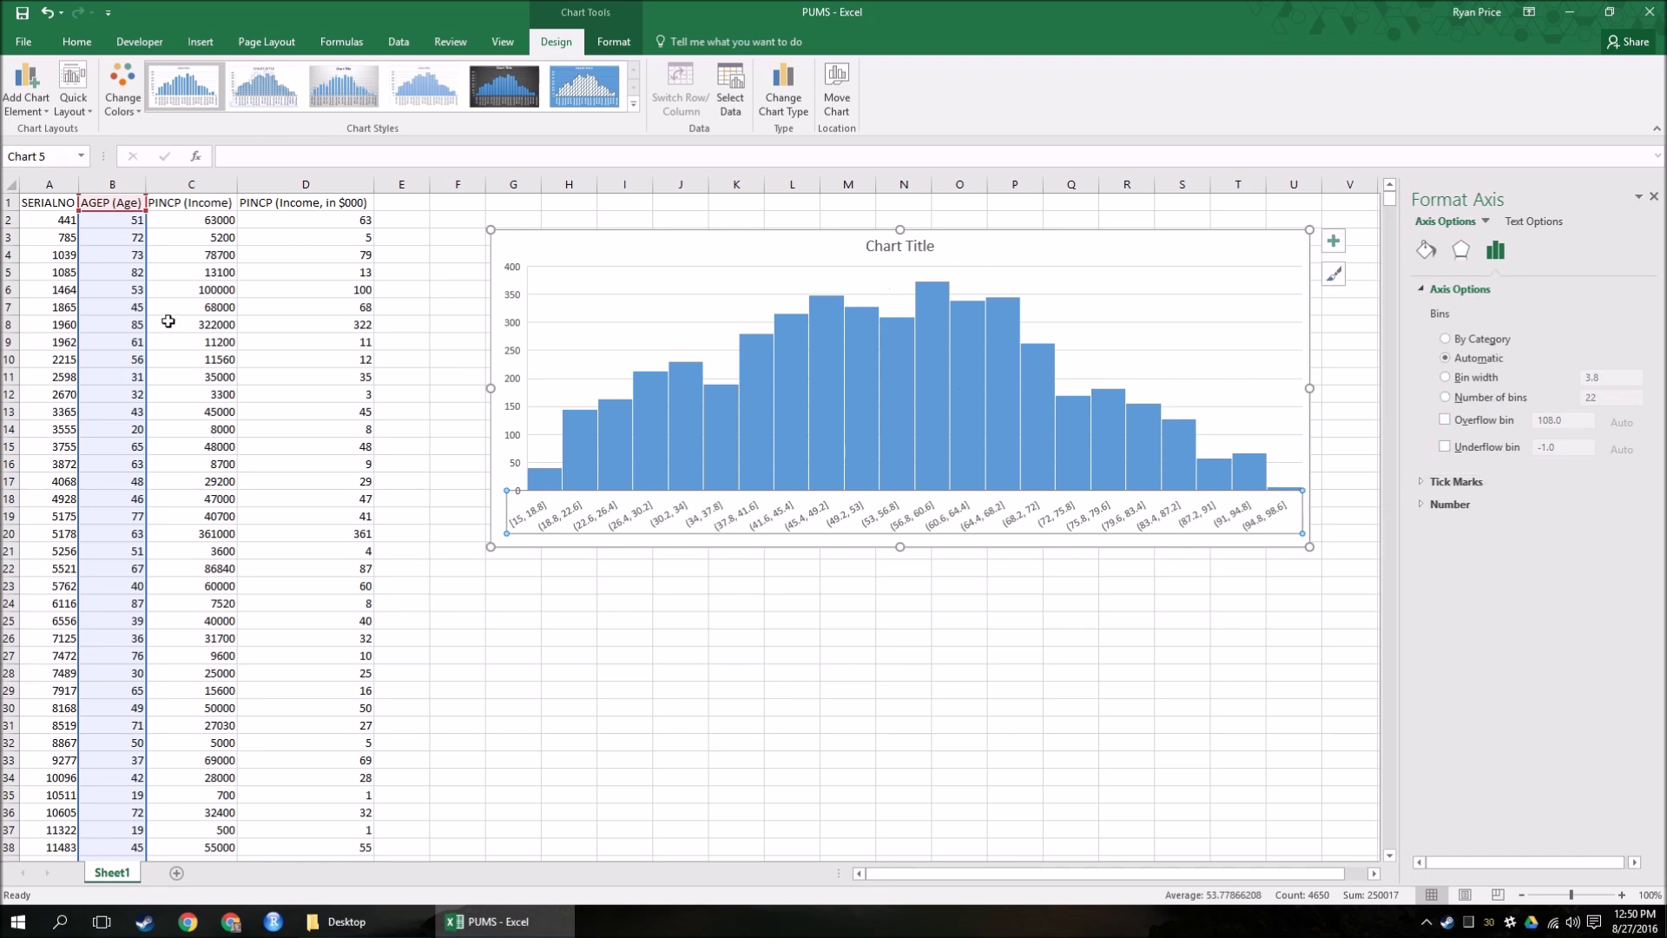
{"action": "left_click", "coordinate": [1504, 380]}
{"action": "left_click_drag", "start_coordinate": [1631, 383], "coordinate": [1438, 349]}
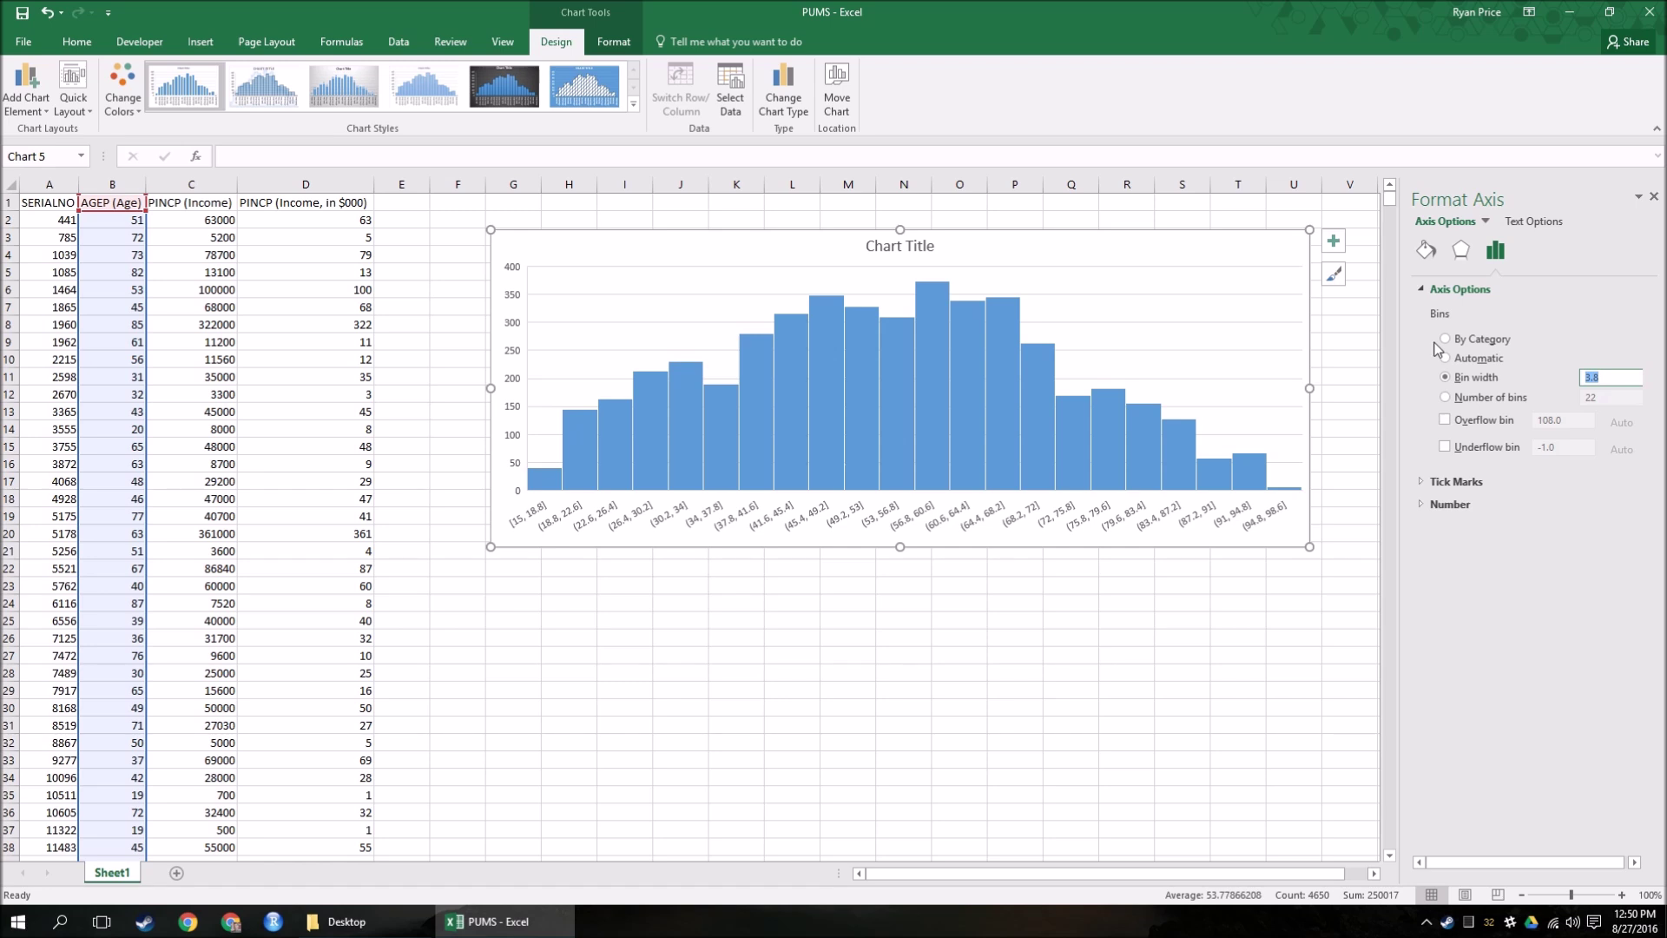
{"action": "type", "text": "5"}
{"action": "key", "text": "Return"}
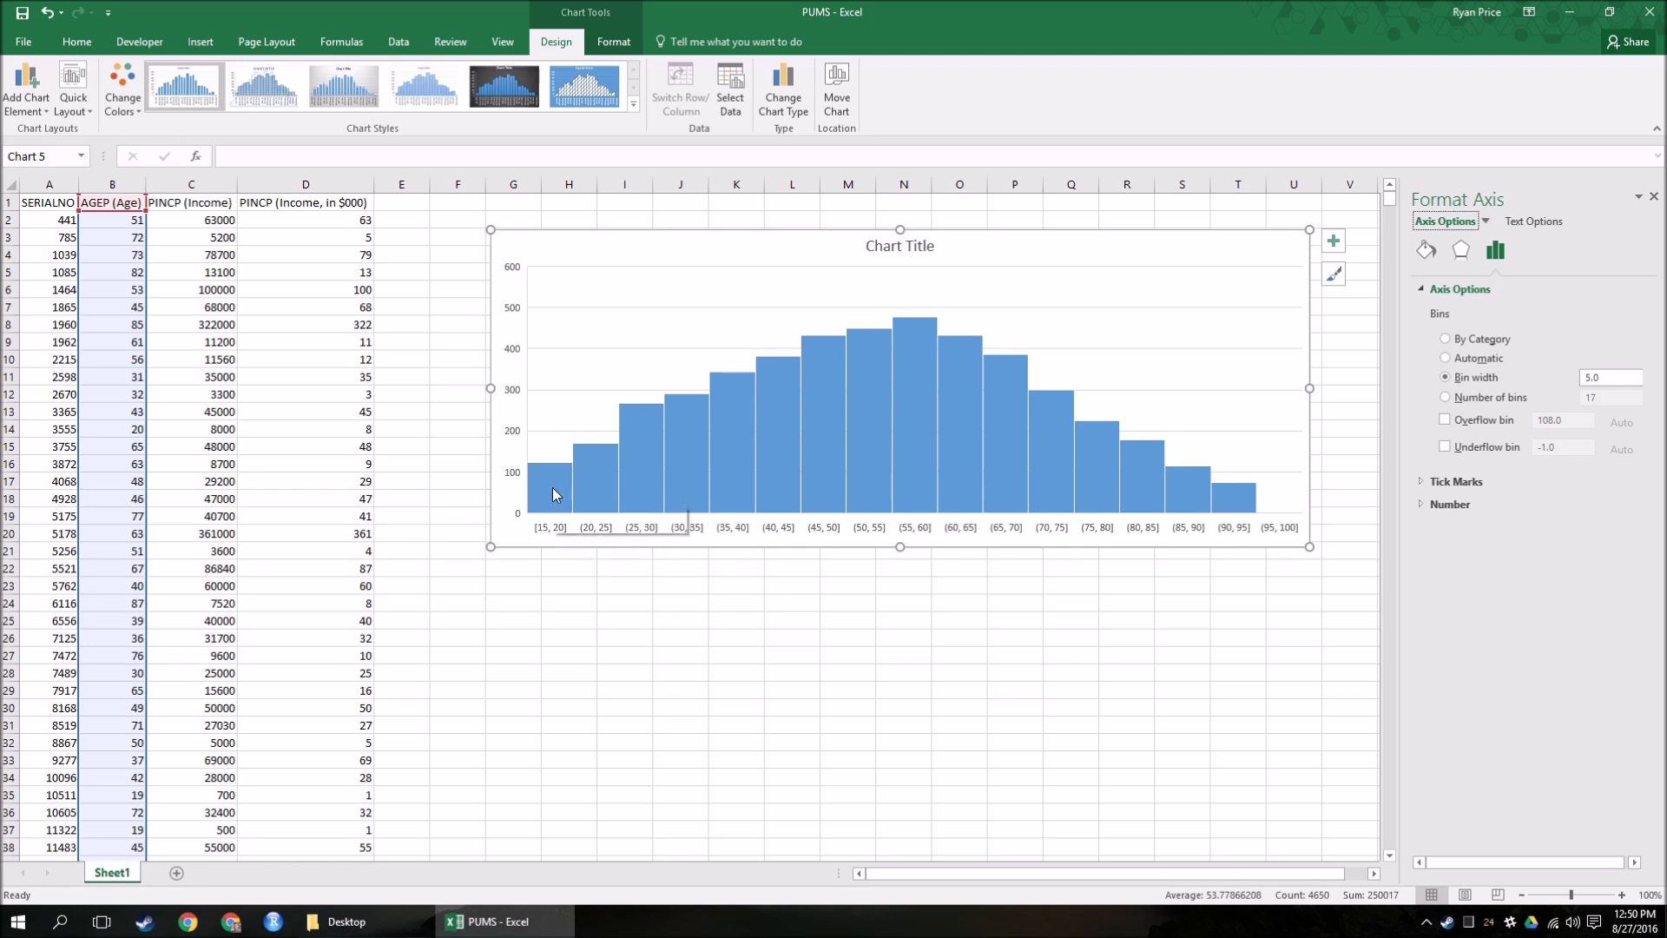
- Add count data labels to every bar of the age histogram, then select its title
{"action": "right_click", "coordinate": [549, 488]}
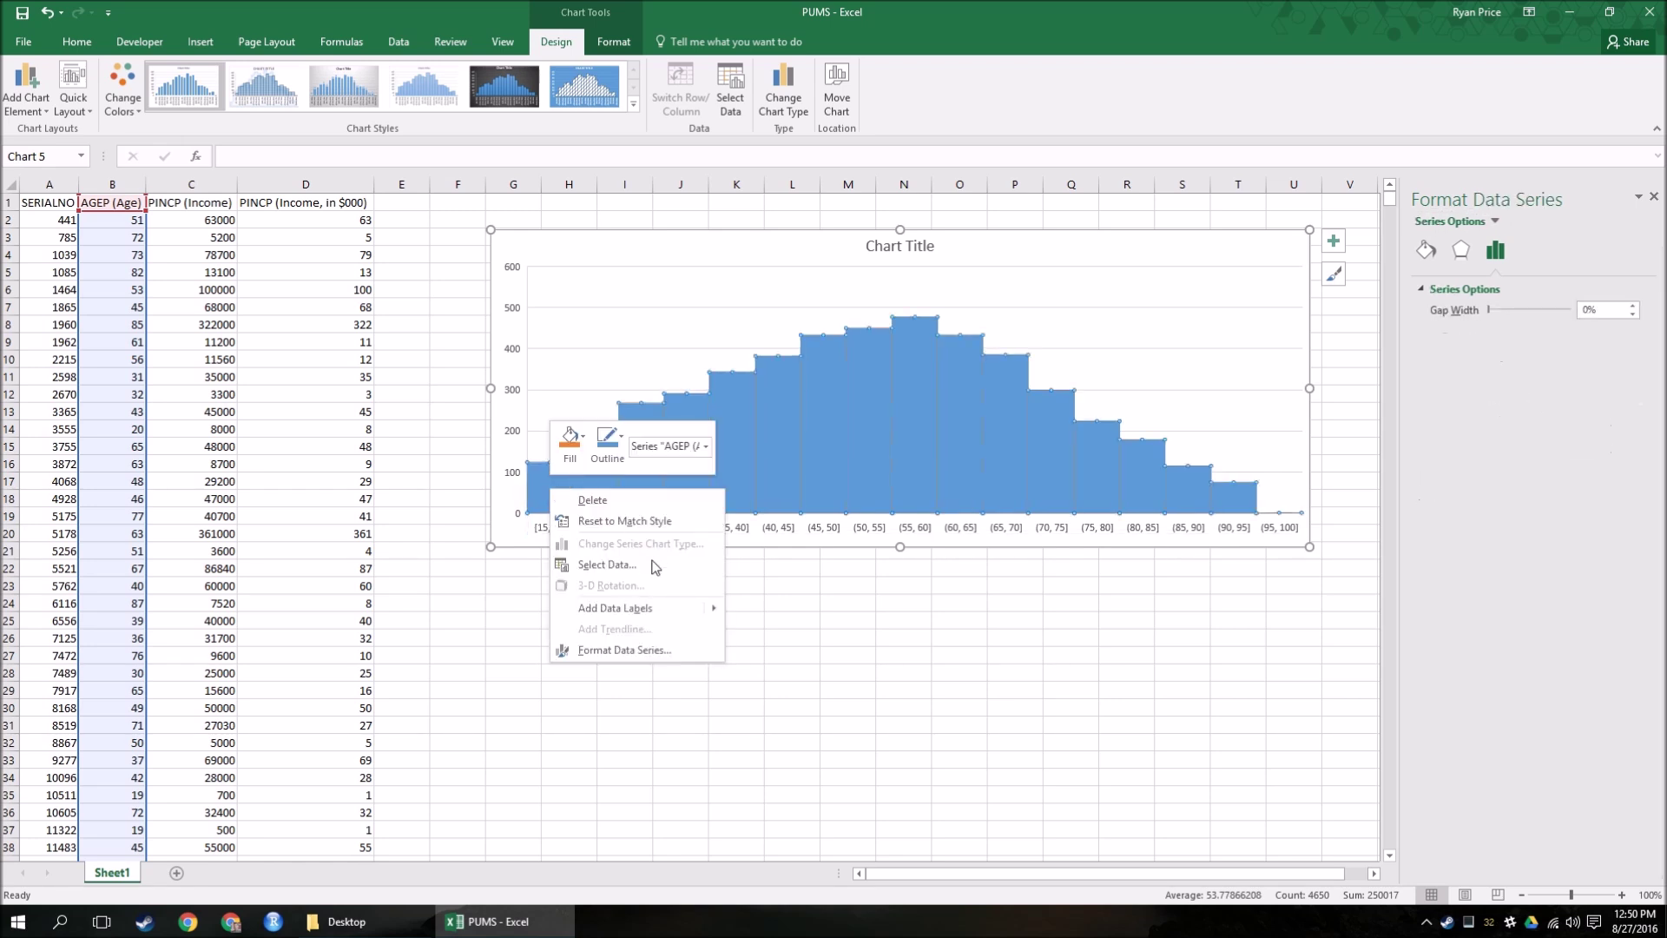
{"action": "mouse_move", "coordinate": [660, 609]}
{"action": "left_click", "coordinate": [794, 609]}
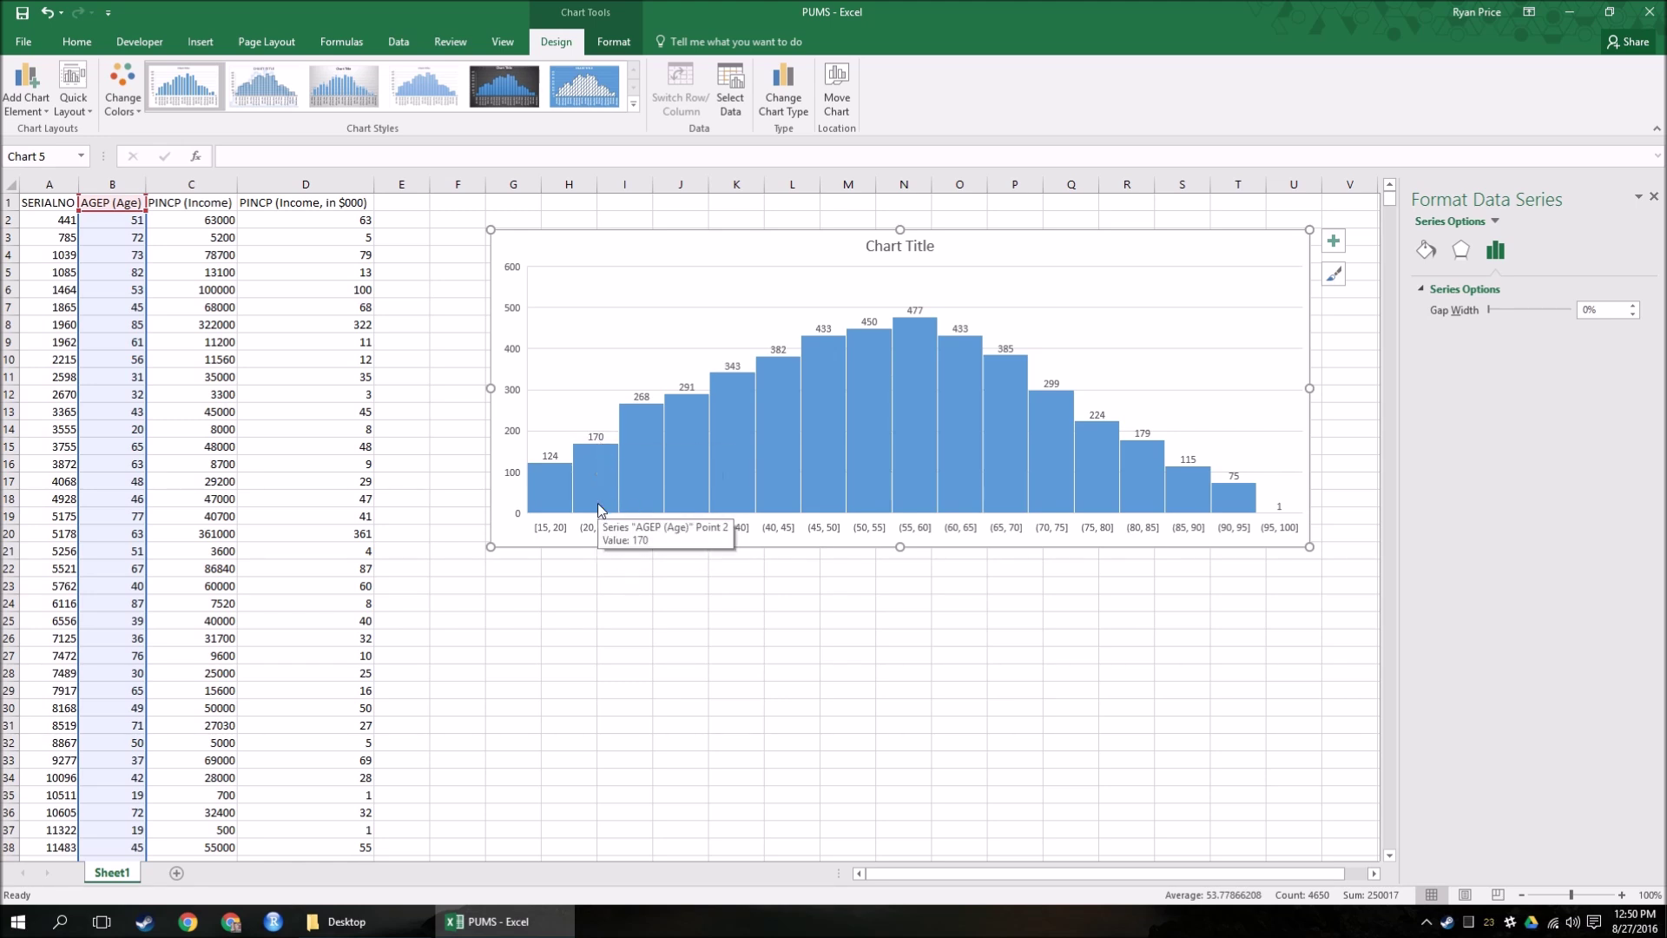
{"action": "mouse_move", "coordinate": [646, 401]}
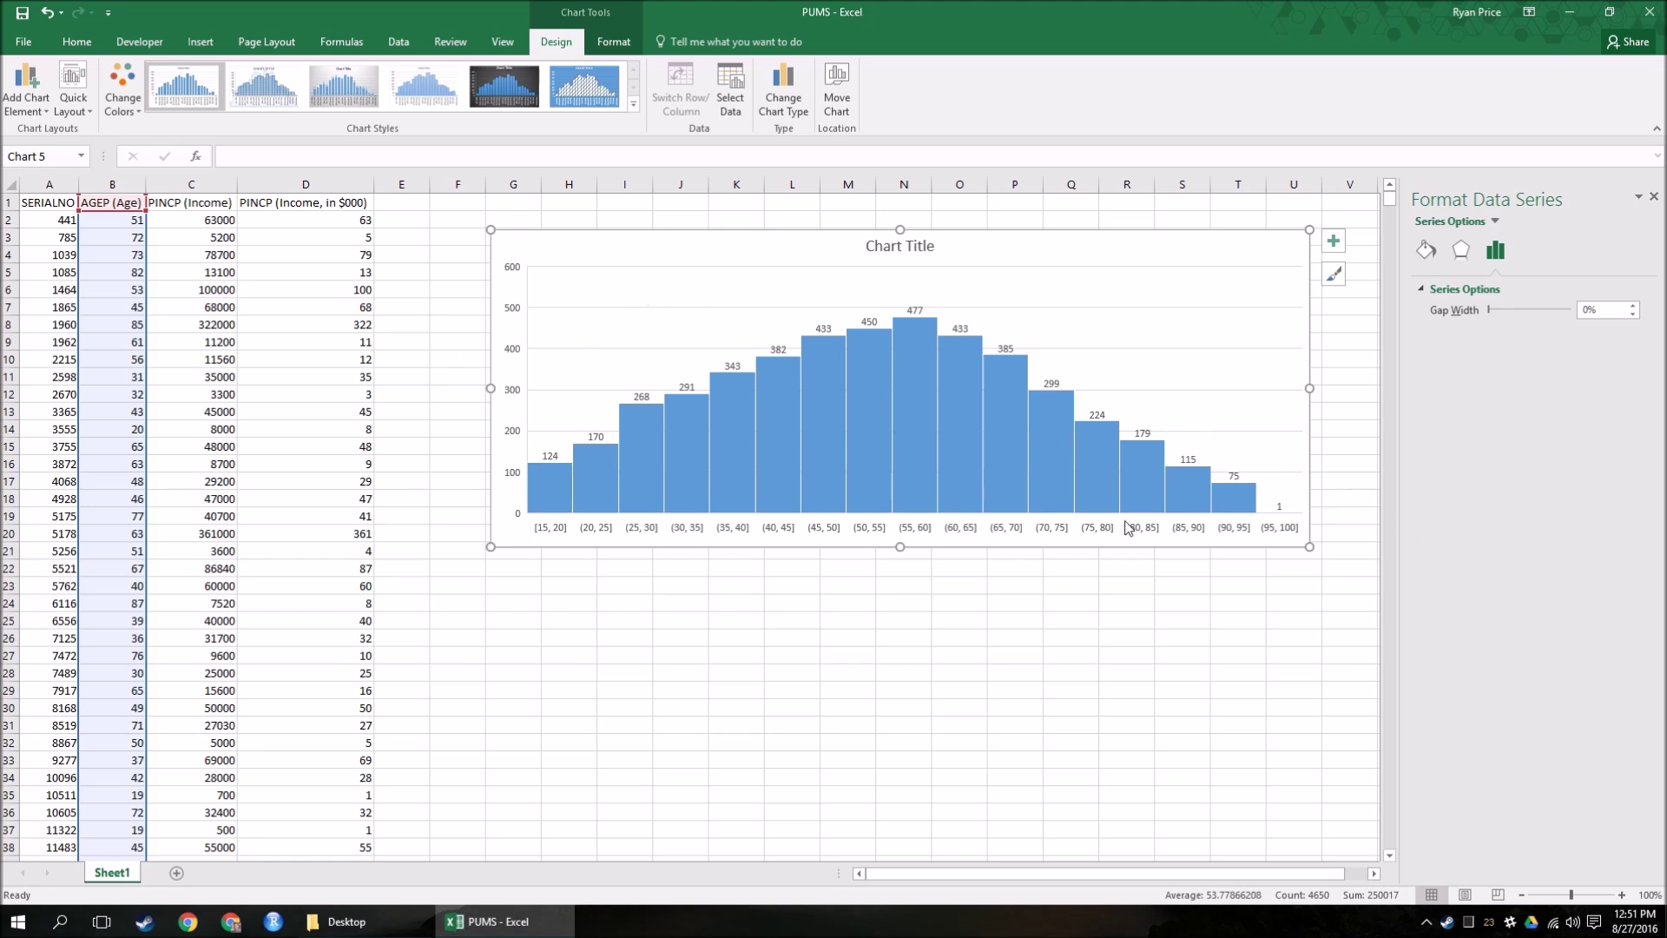
{"action": "left_click", "coordinate": [917, 246]}
- Retitle the age chart "Distribution of Respondents' Ages" and return to the worksheet
{"action": "triple_click", "coordinate": [917, 245]}
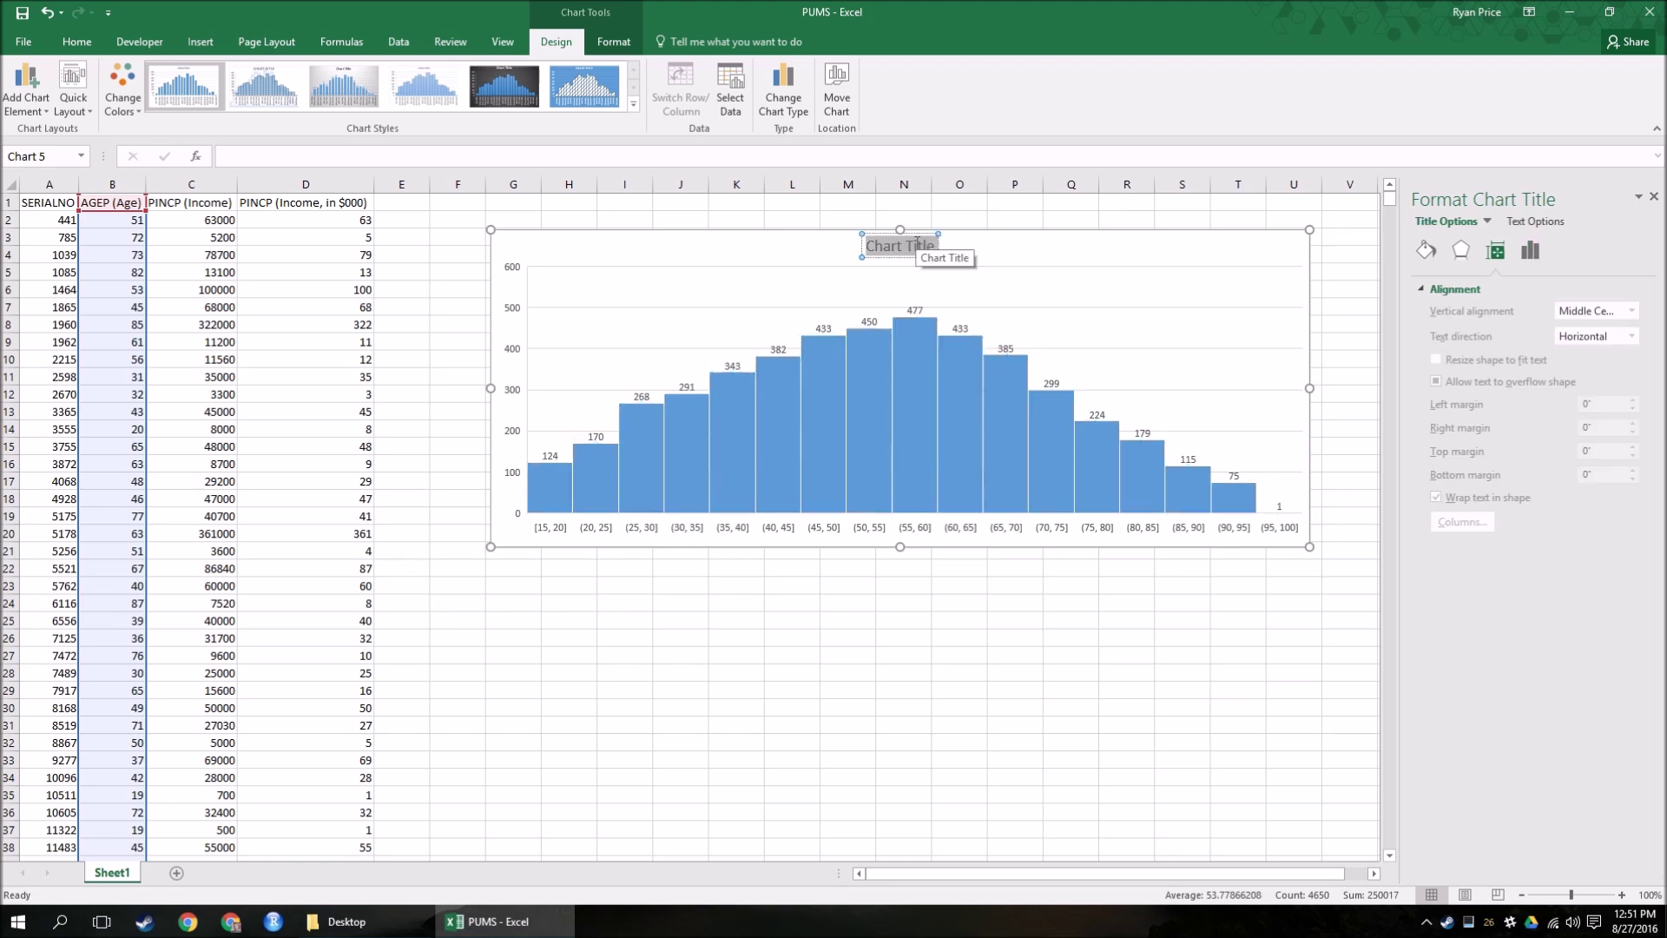
{"action": "type", "text": "Distribution of"}
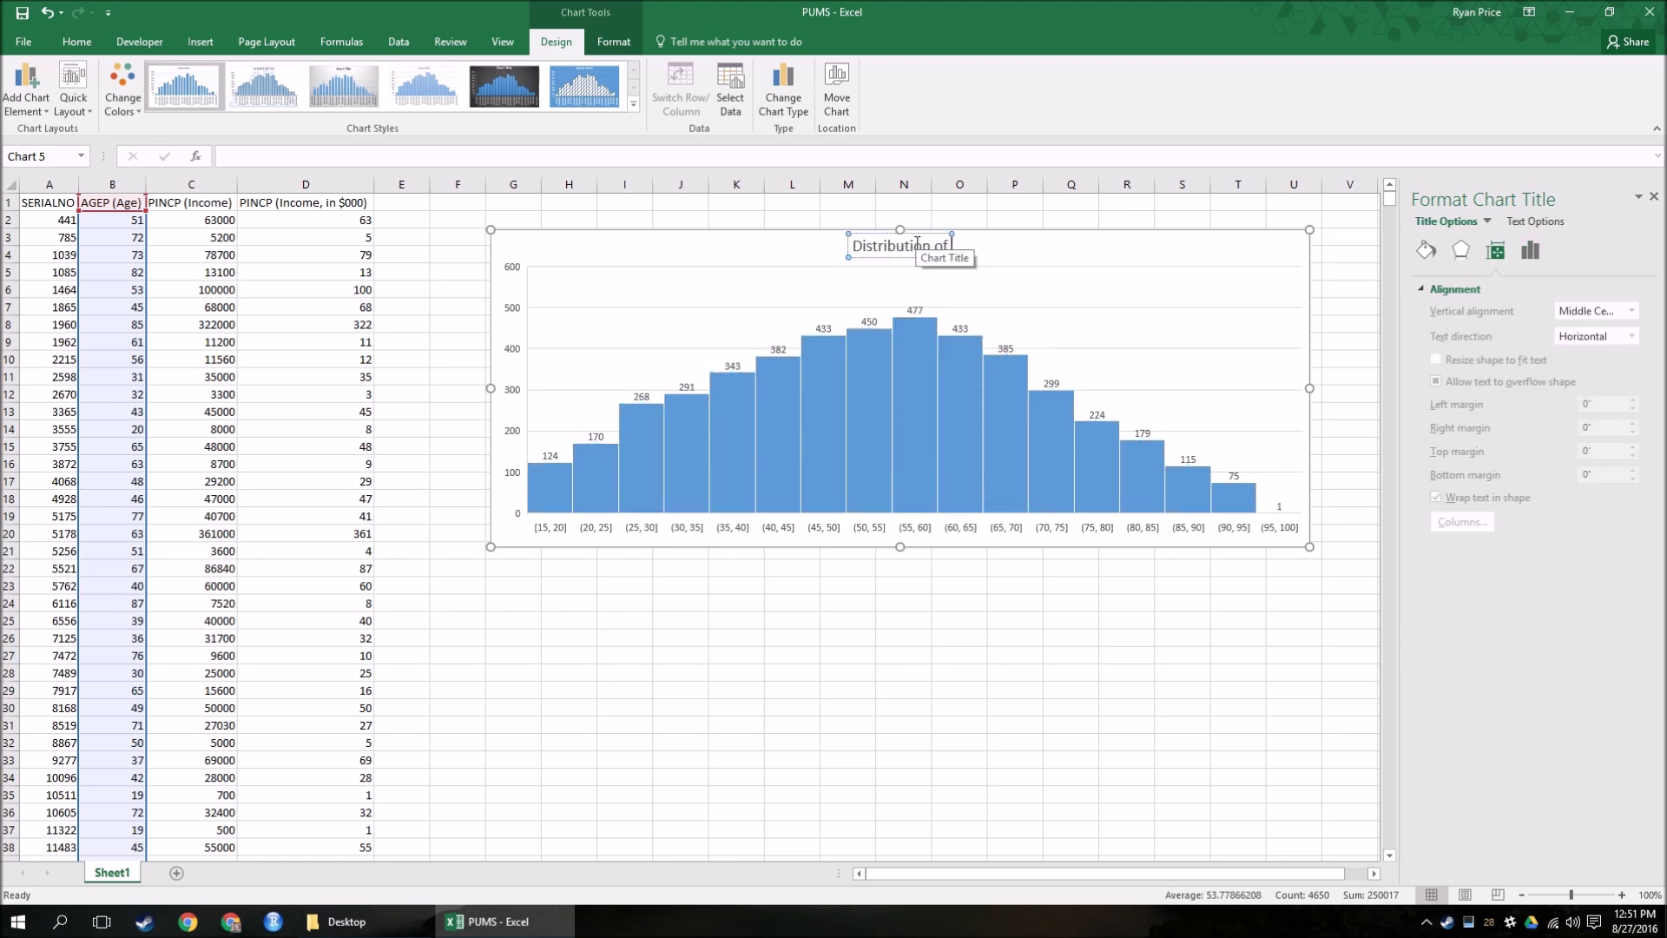
{"action": "type", "text": " Respondent's"}
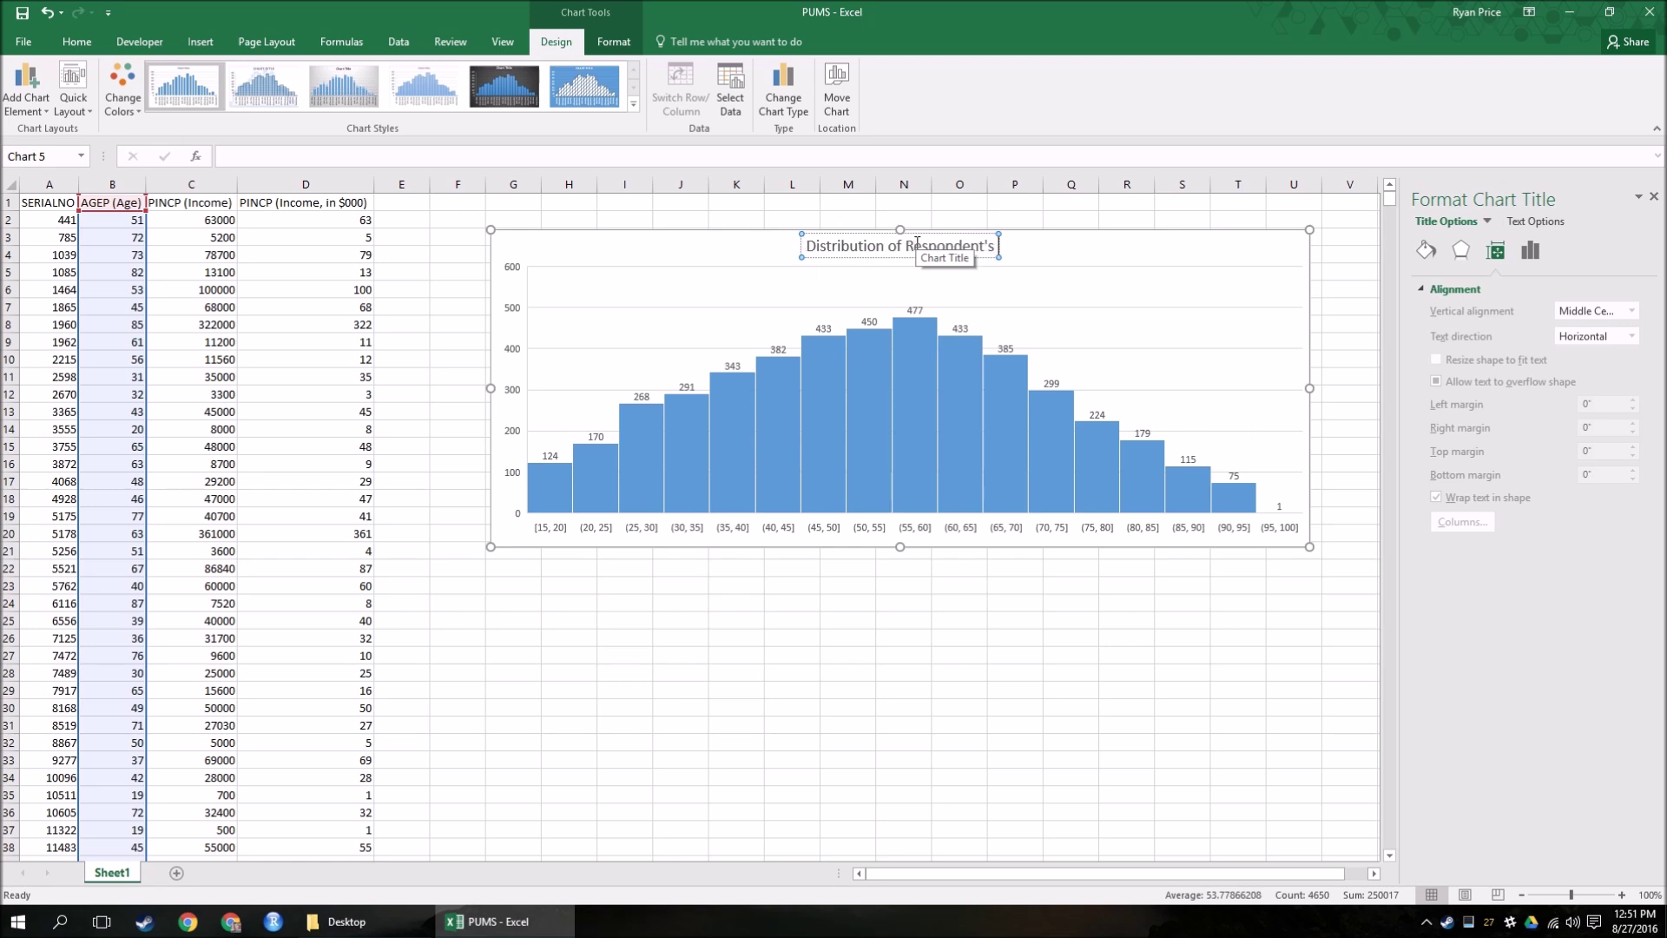
{"action": "key", "text": "BackSpace"}
{"action": "key", "text": "BackSpace"}
{"action": "key", "text": "BackSpace"}
{"action": "type", "text": "s' Ages"}
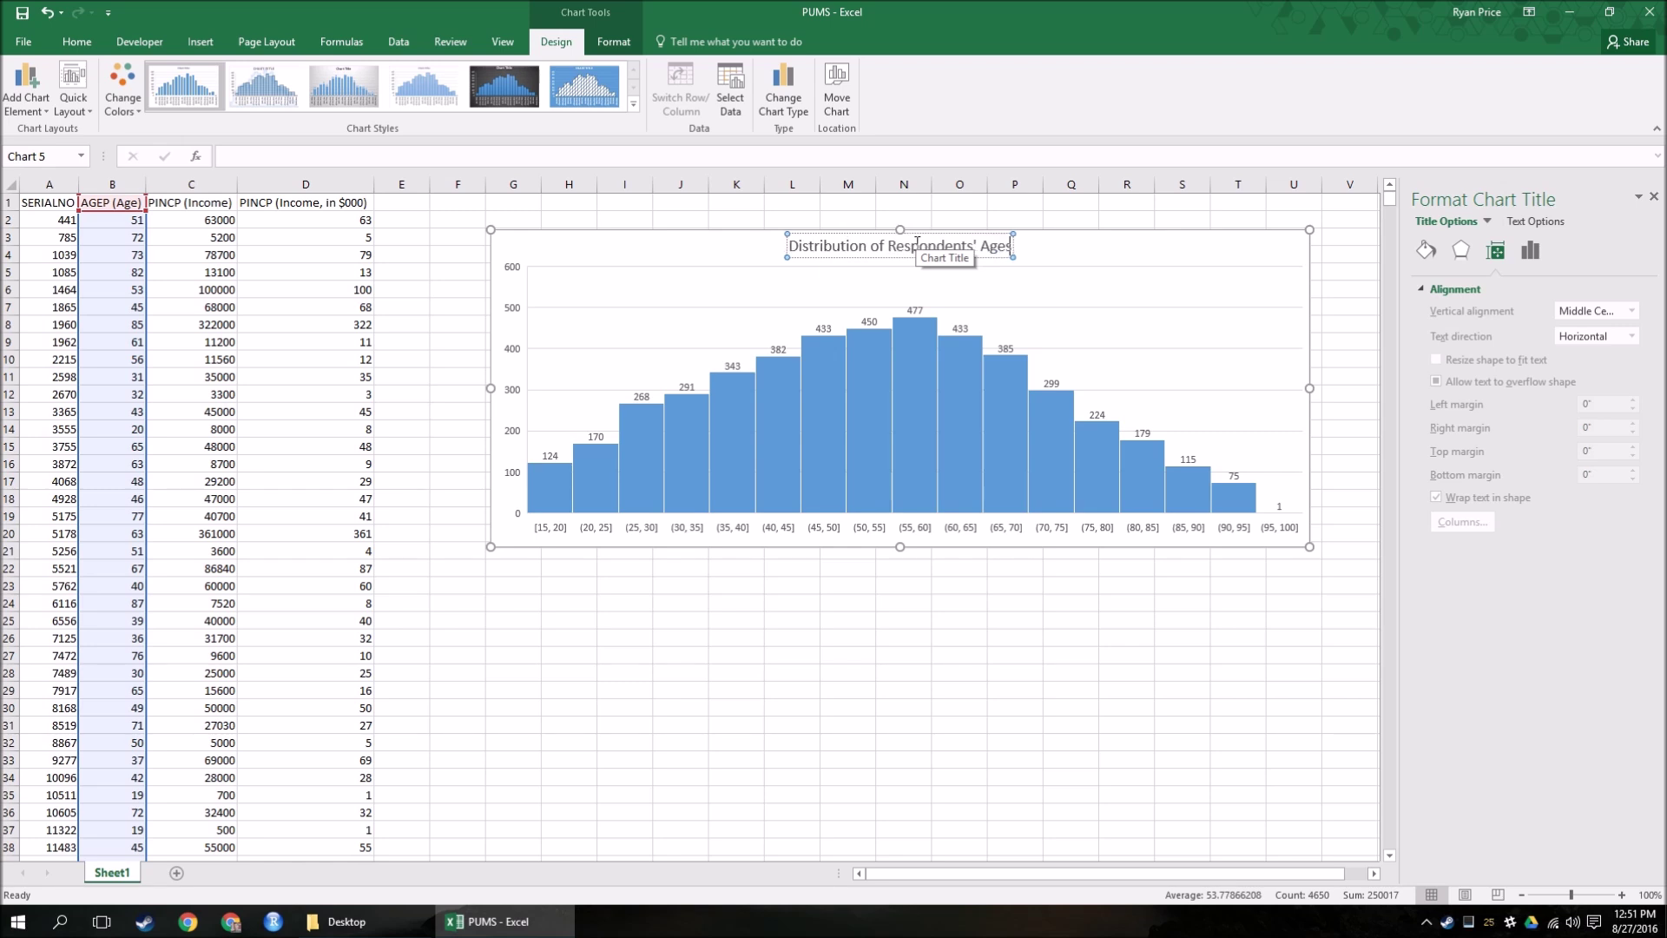
{"action": "key", "text": "Return"}
{"action": "key", "text": "BackSpace"}
{"action": "left_click_drag", "start_coordinate": [955, 777], "coordinate": [950, 759]}
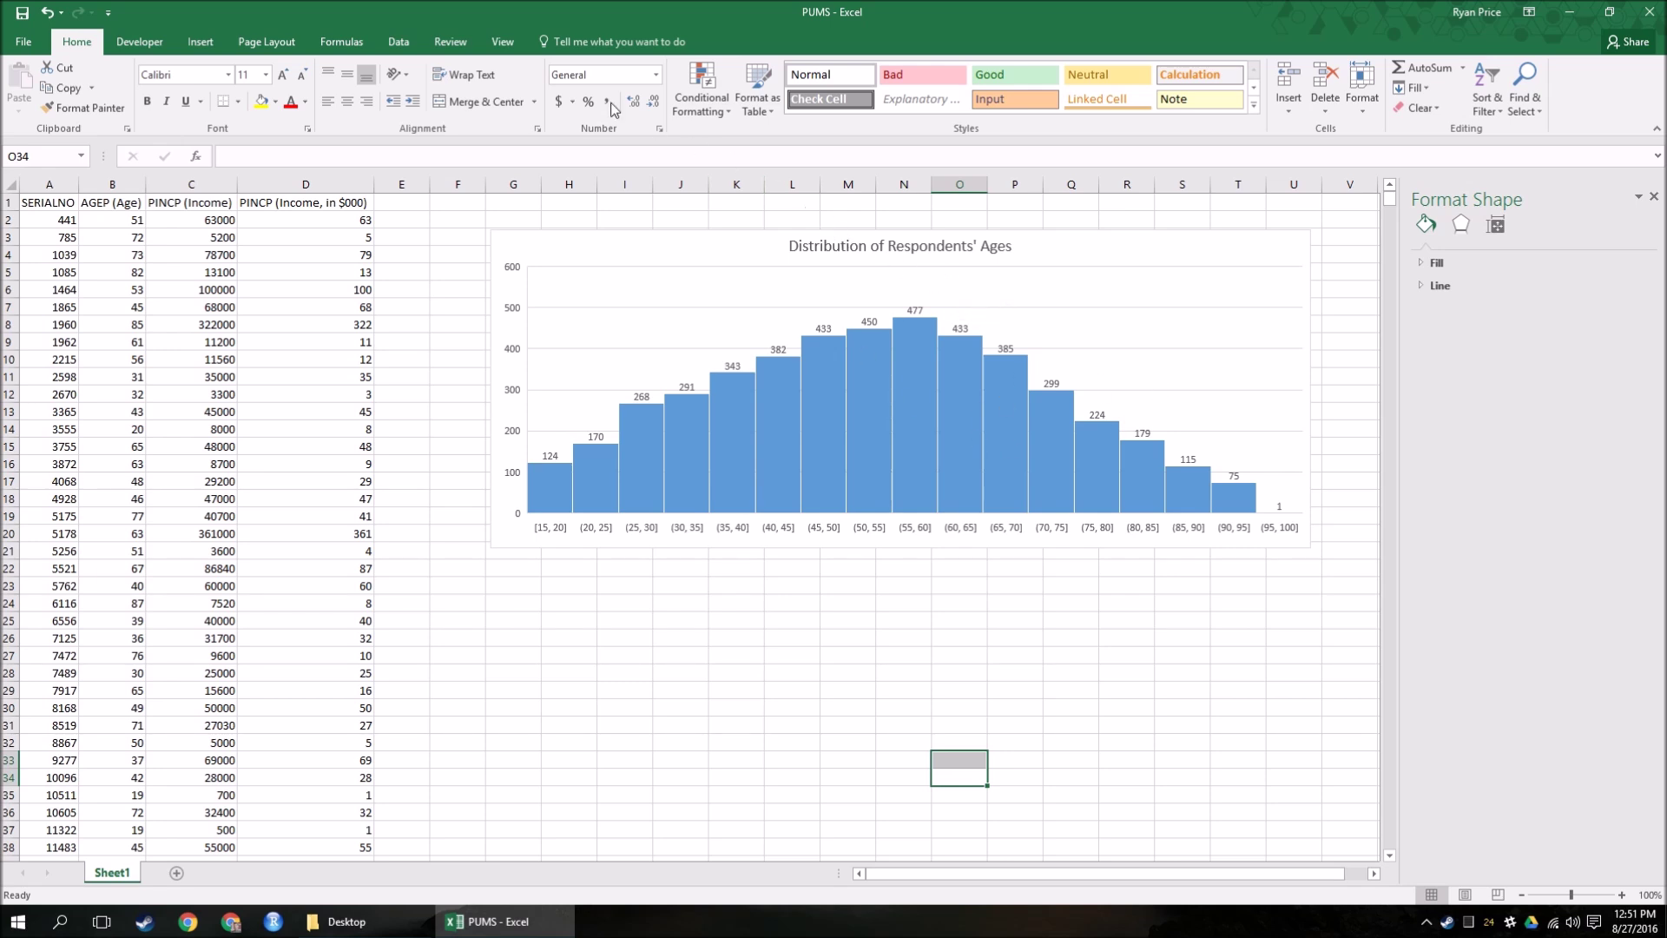
{"action": "left_click", "coordinate": [201, 42]}
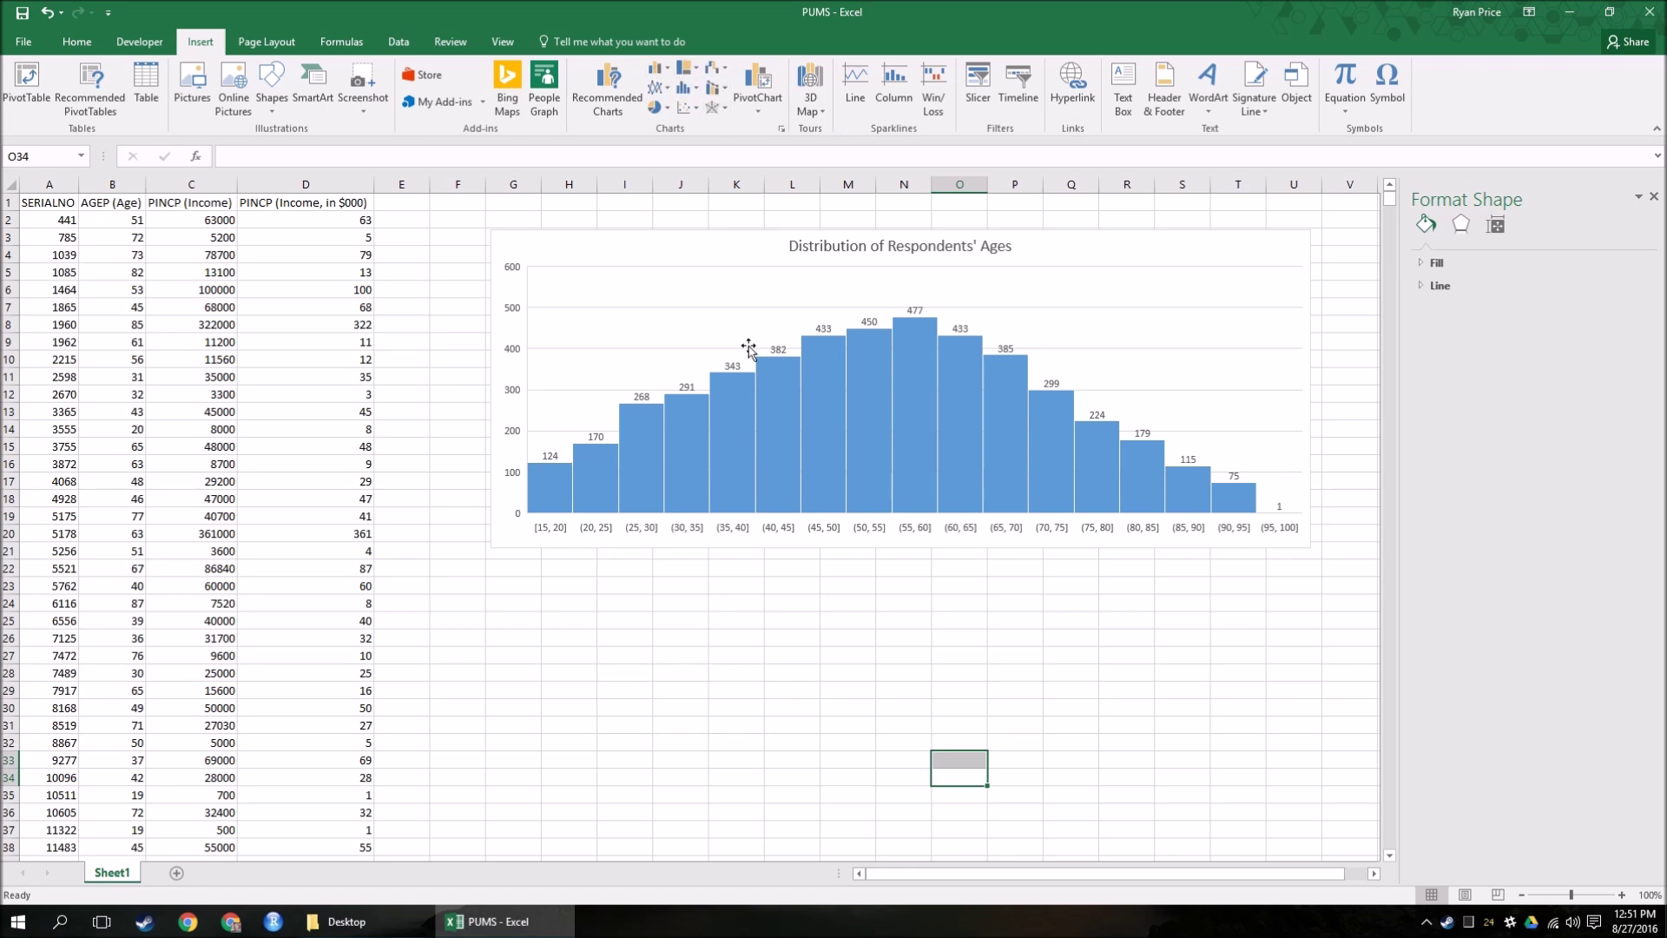
{"action": "left_click", "coordinate": [650, 632]}
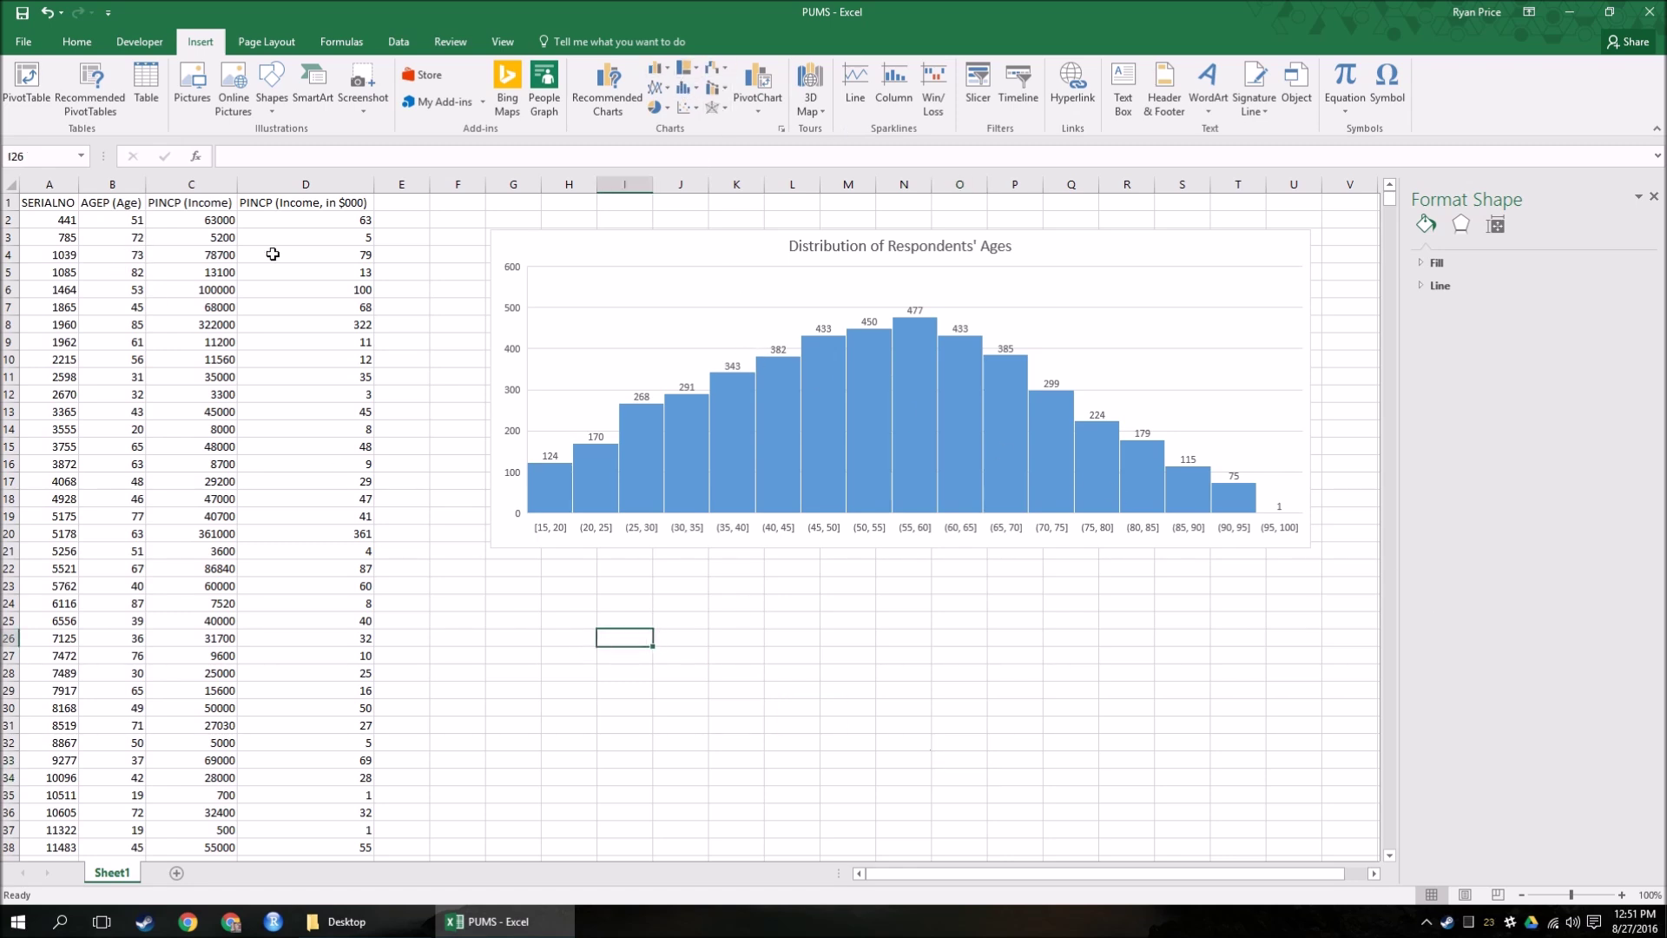
- Insert a histogram of income-in-$000 column D, placed below the age chart at matching width
{"action": "left_click", "coordinate": [306, 184]}
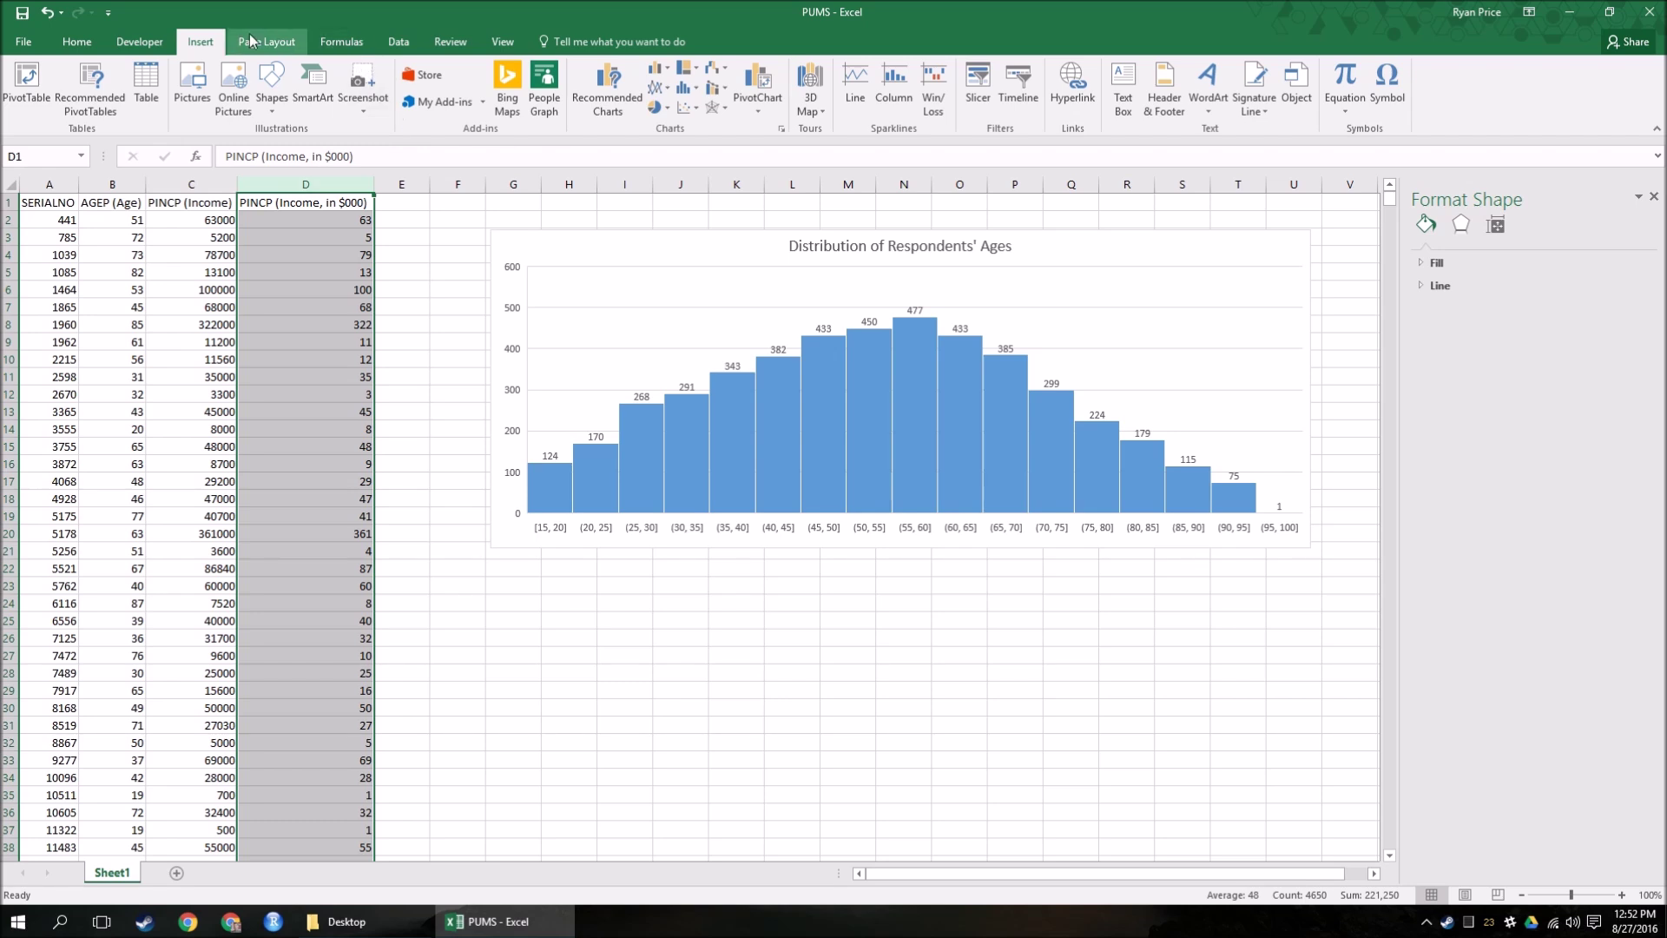
{"action": "left_click", "coordinate": [691, 93]}
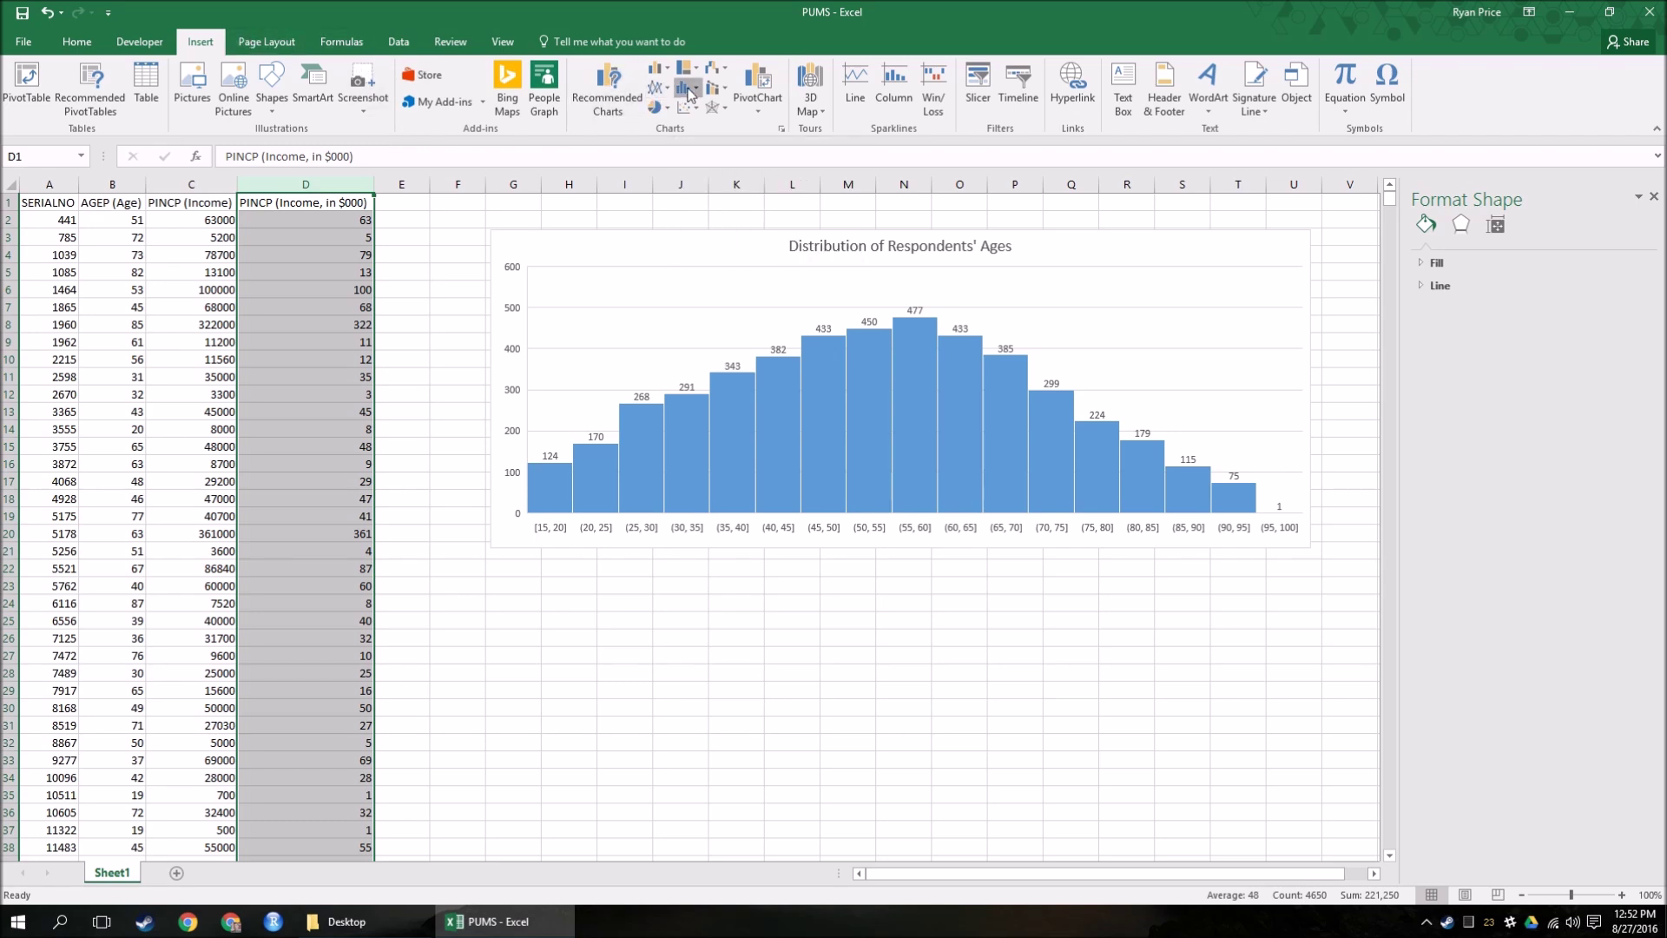
{"action": "left_click", "coordinate": [700, 148]}
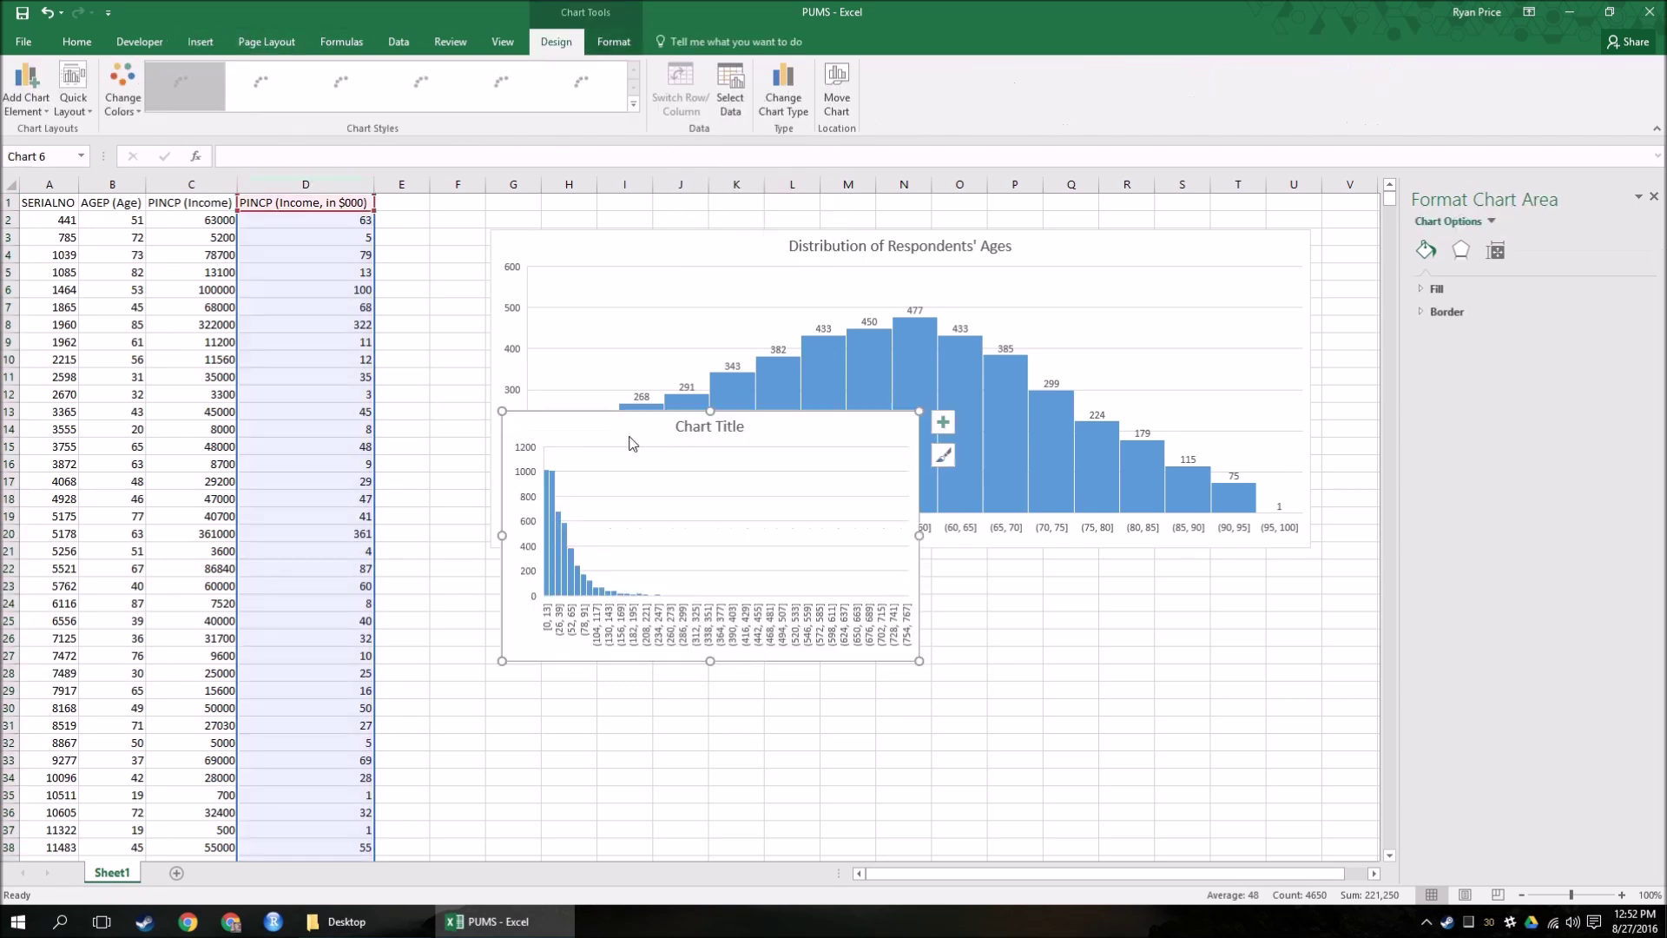
{"action": "left_click_drag", "start_coordinate": [532, 424], "coordinate": [522, 576]}
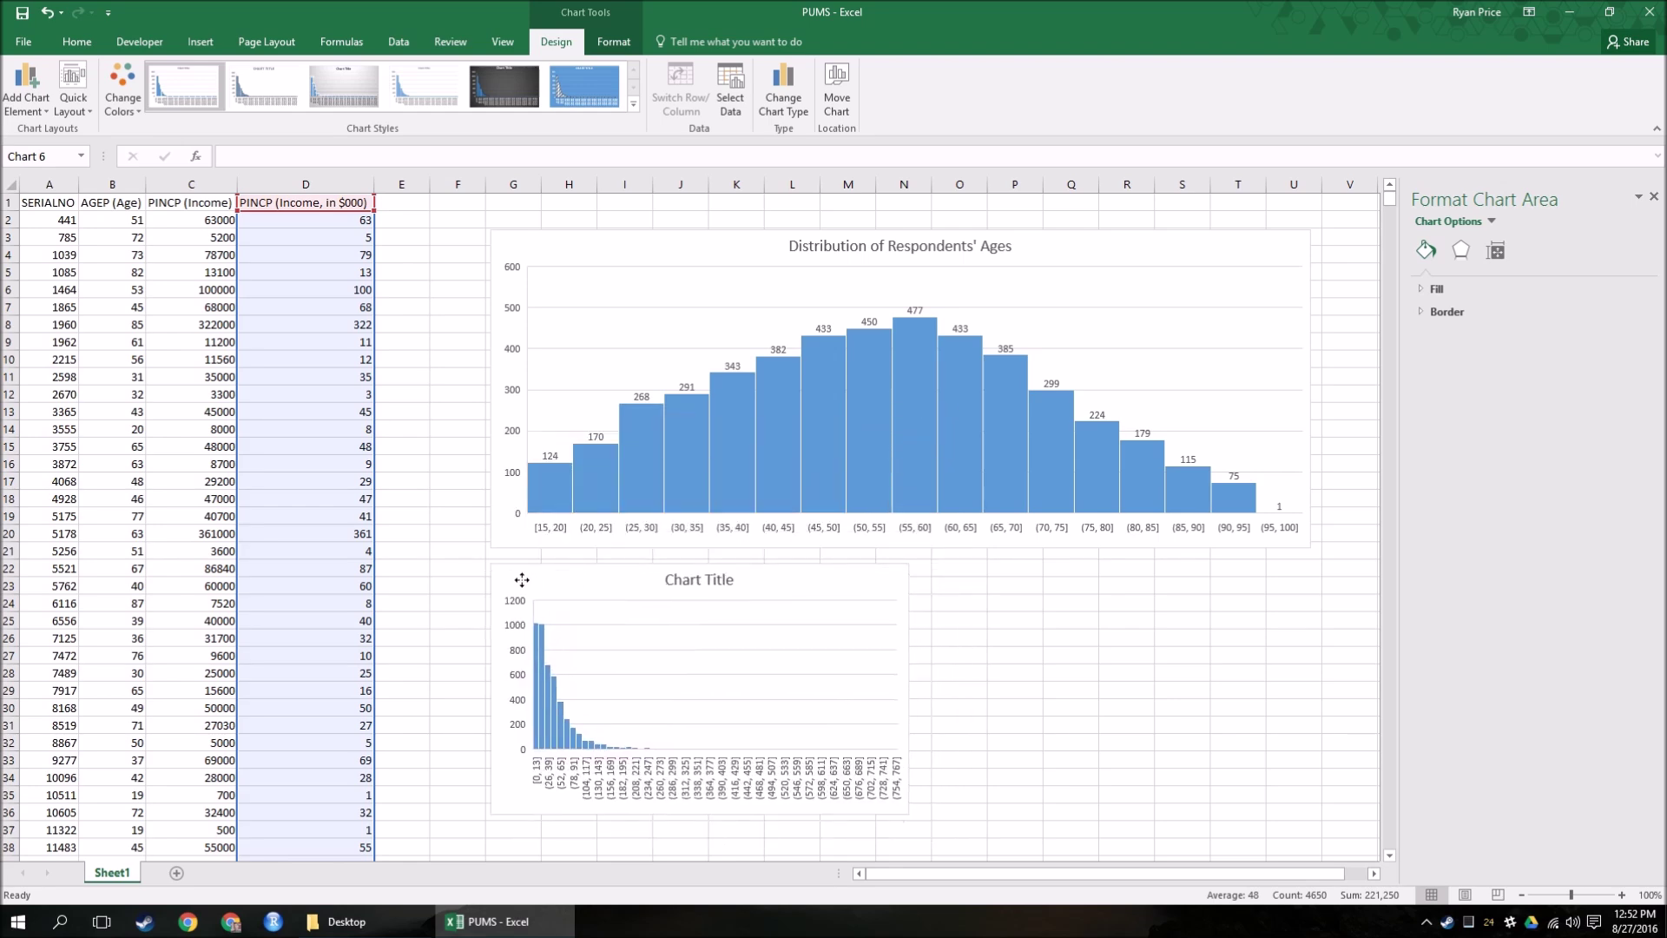
{"action": "scroll", "coordinate": [932, 607], "scroll_direction": "down", "scroll_amount": 5}
{"action": "left_click_drag", "start_coordinate": [941, 554], "coordinate": [1313, 675]}
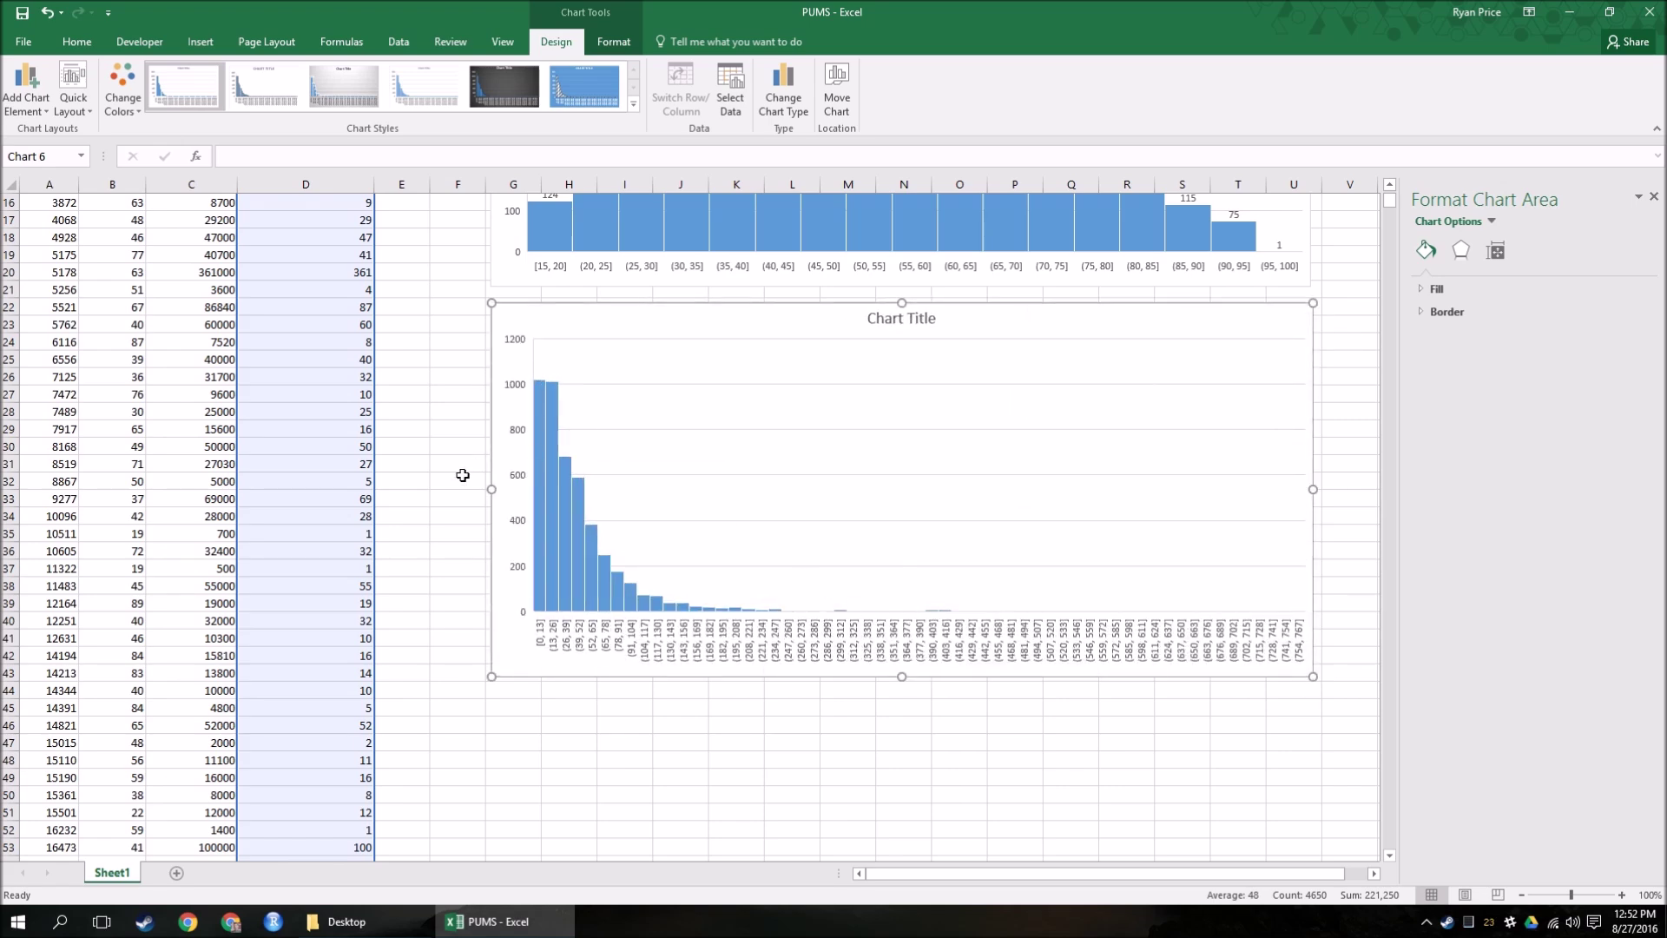
{"action": "scroll", "coordinate": [462, 517], "scroll_direction": "up", "scroll_amount": 5}
{"action": "scroll", "coordinate": [794, 547], "scroll_direction": "down", "scroll_amount": 4}
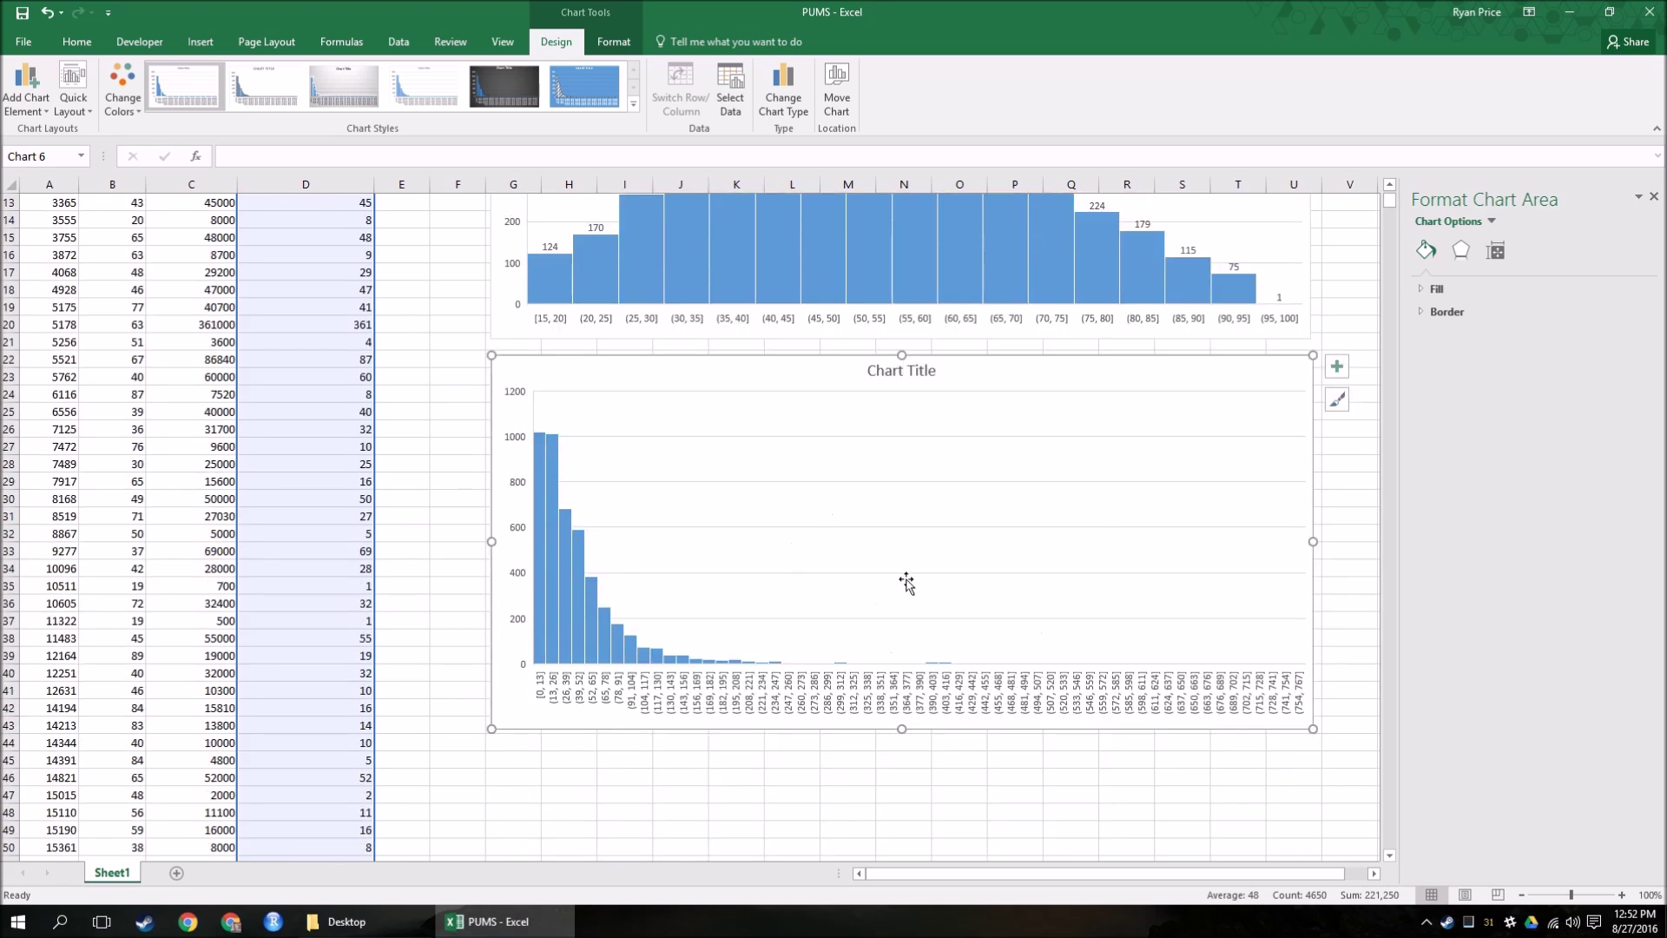
{"action": "scroll", "coordinate": [904, 484], "scroll_direction": "down", "scroll_amount": 1}
- Replace the income chart's placeholder title with "Distribution of Respondents' Incomes"
{"action": "left_click", "coordinate": [903, 318]}
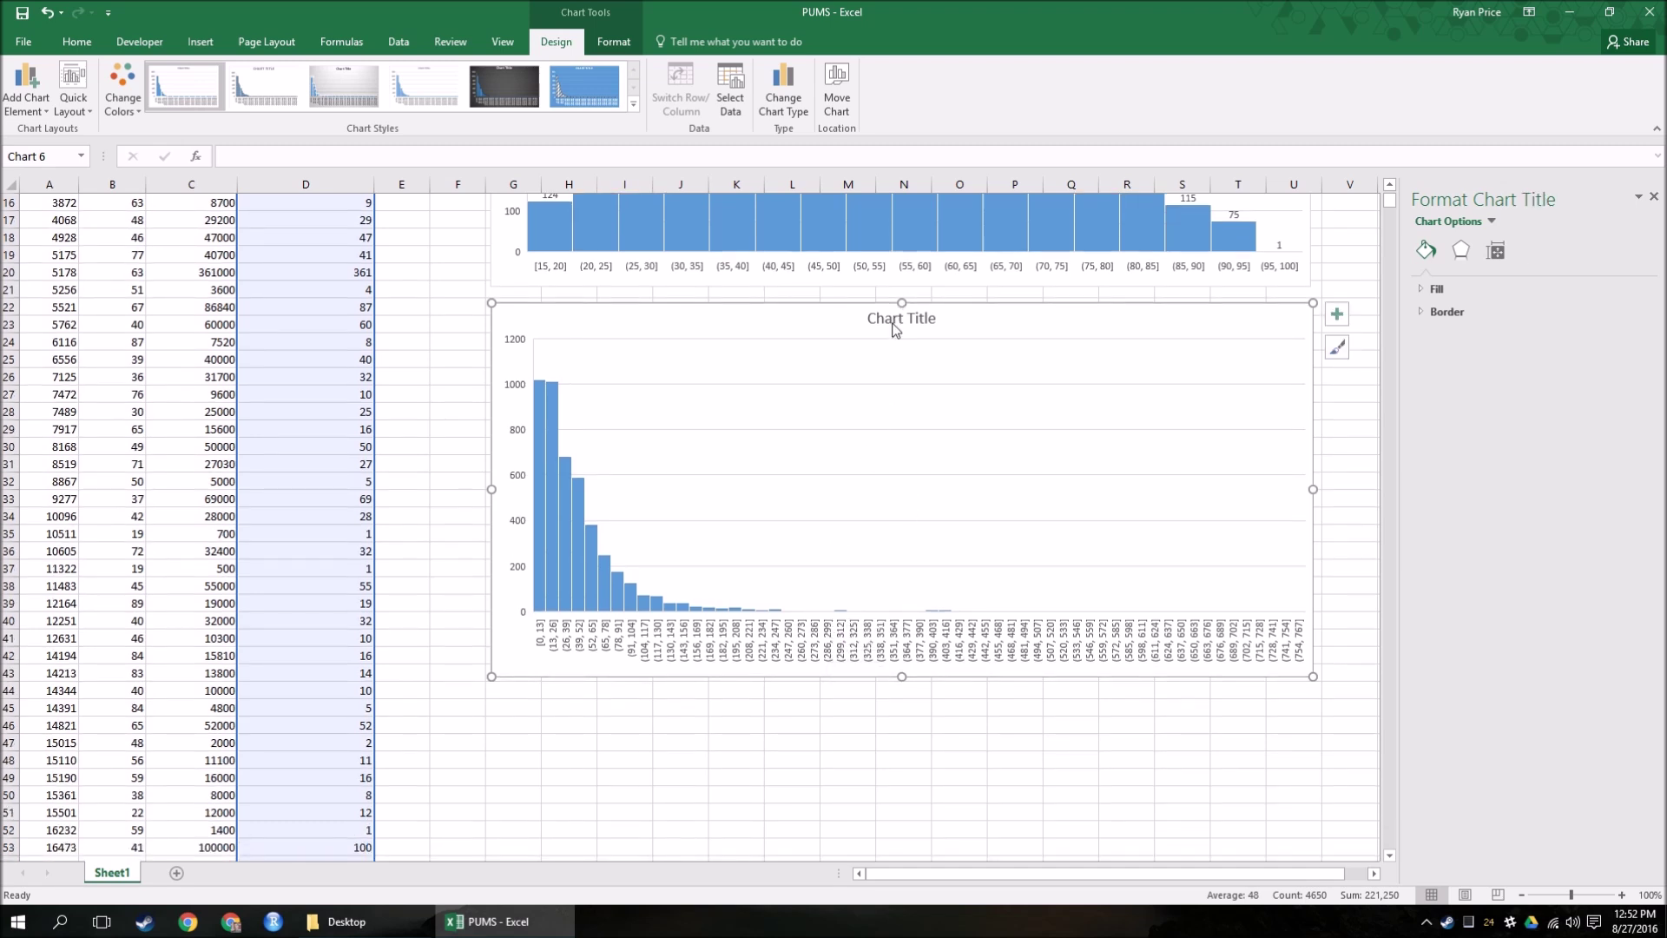
{"action": "triple_click", "coordinate": [905, 317]}
{"action": "type", "text": "Dist"}
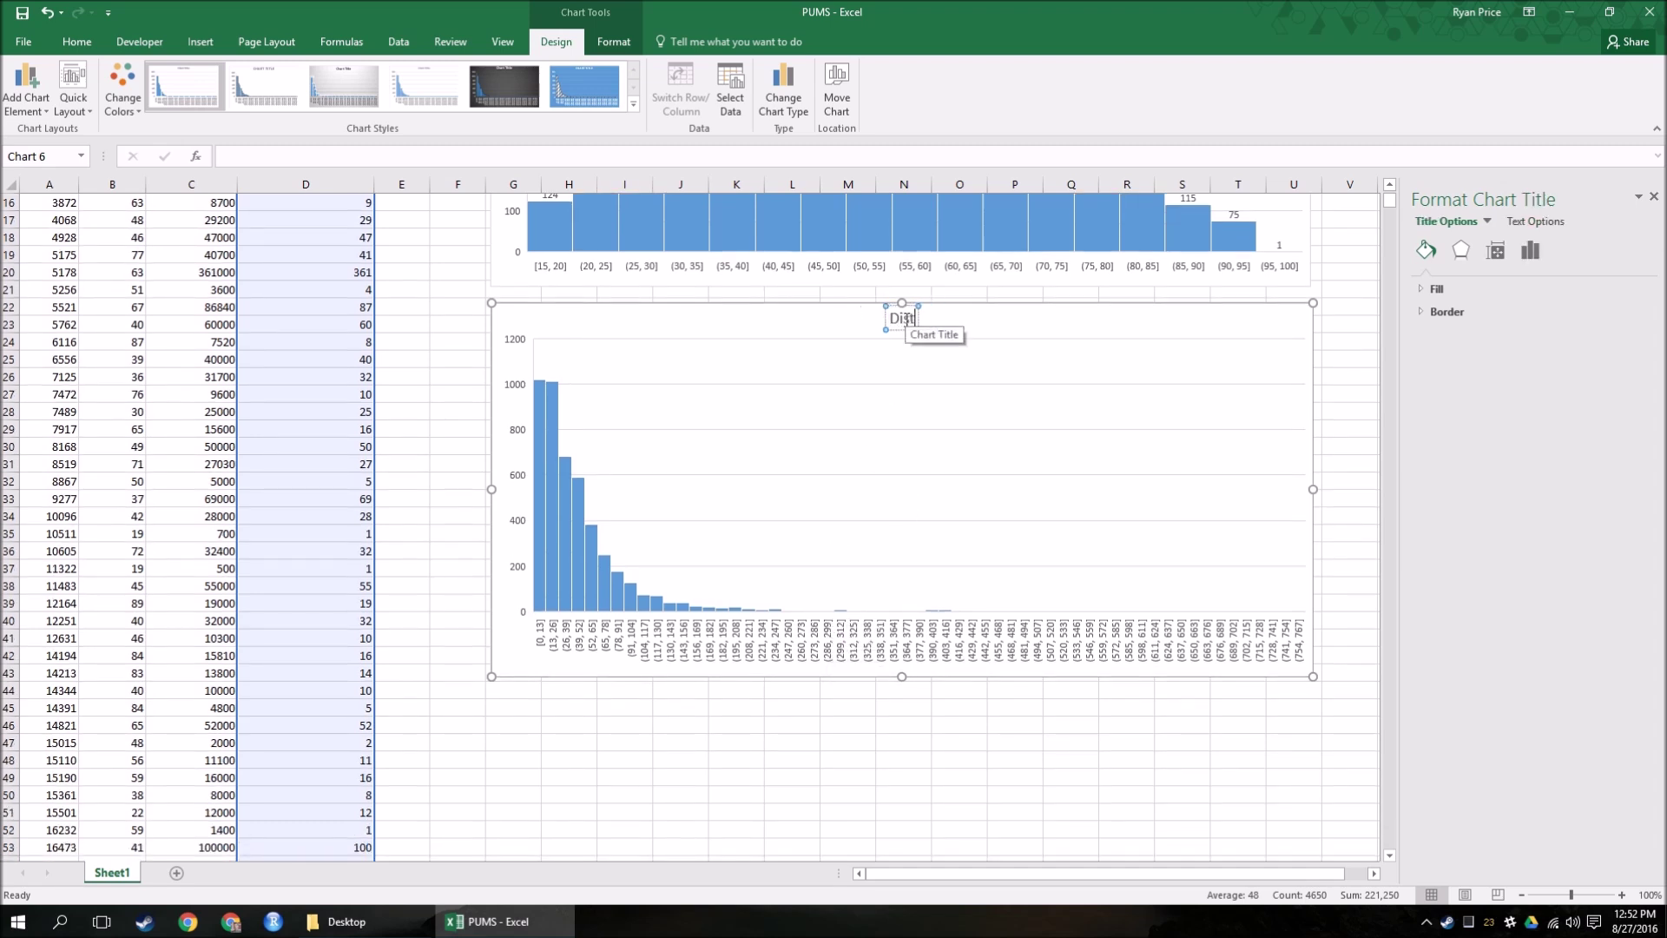
{"action": "type", "text": "ribution of Res"}
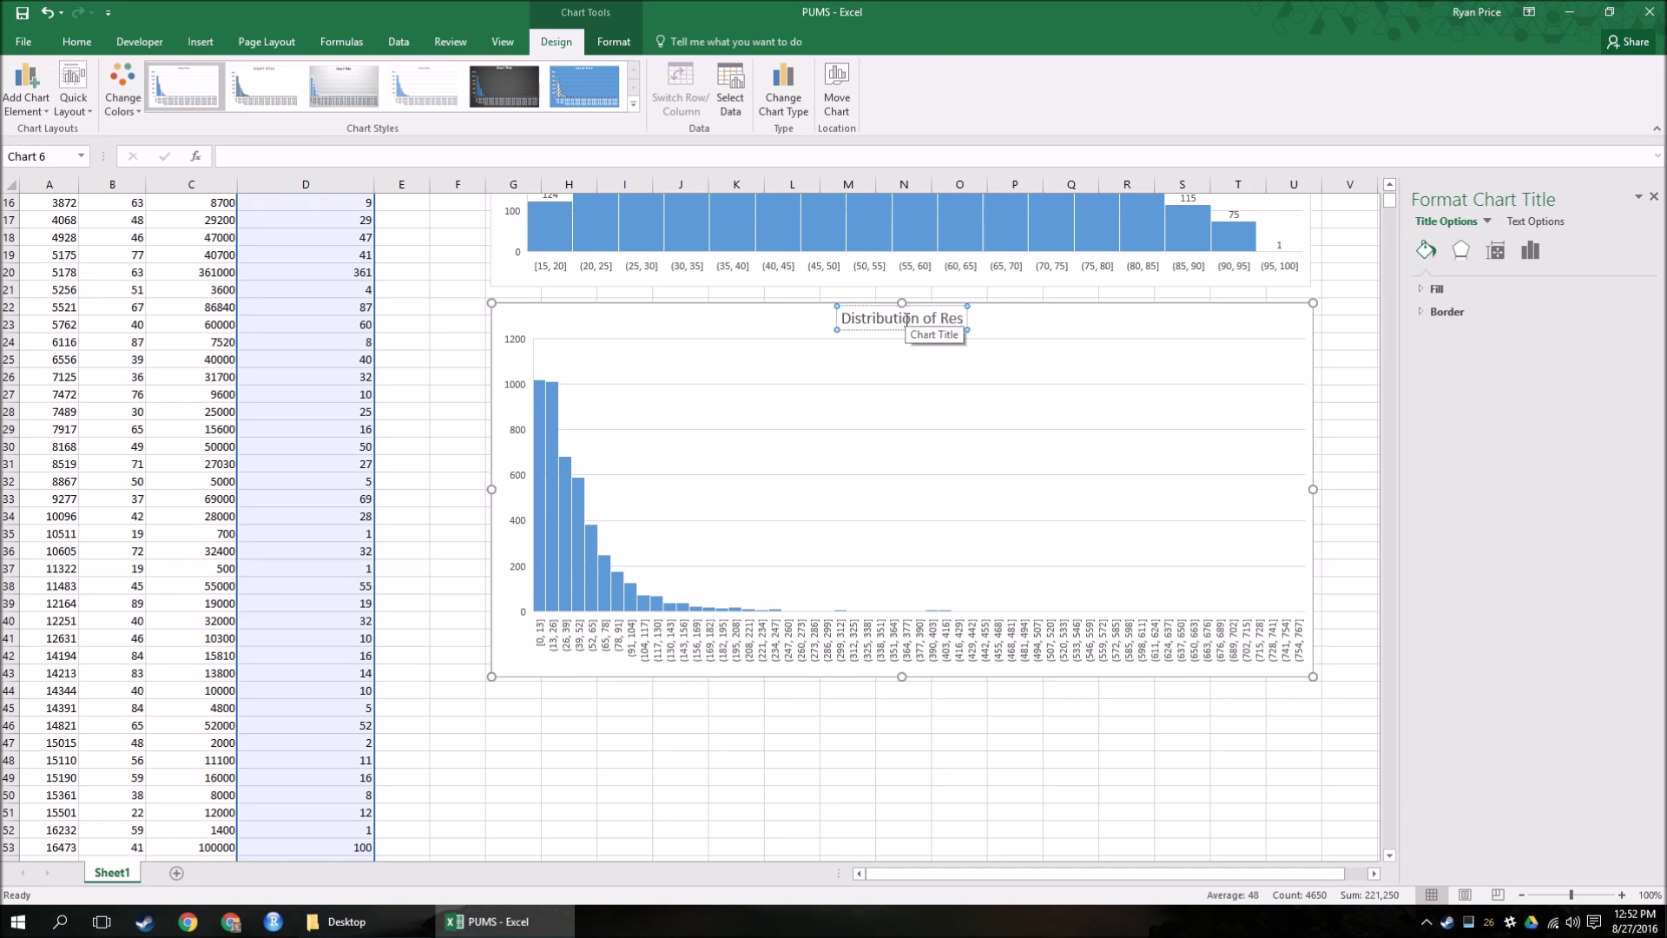
{"action": "type", "text": "pondents' Incom"}
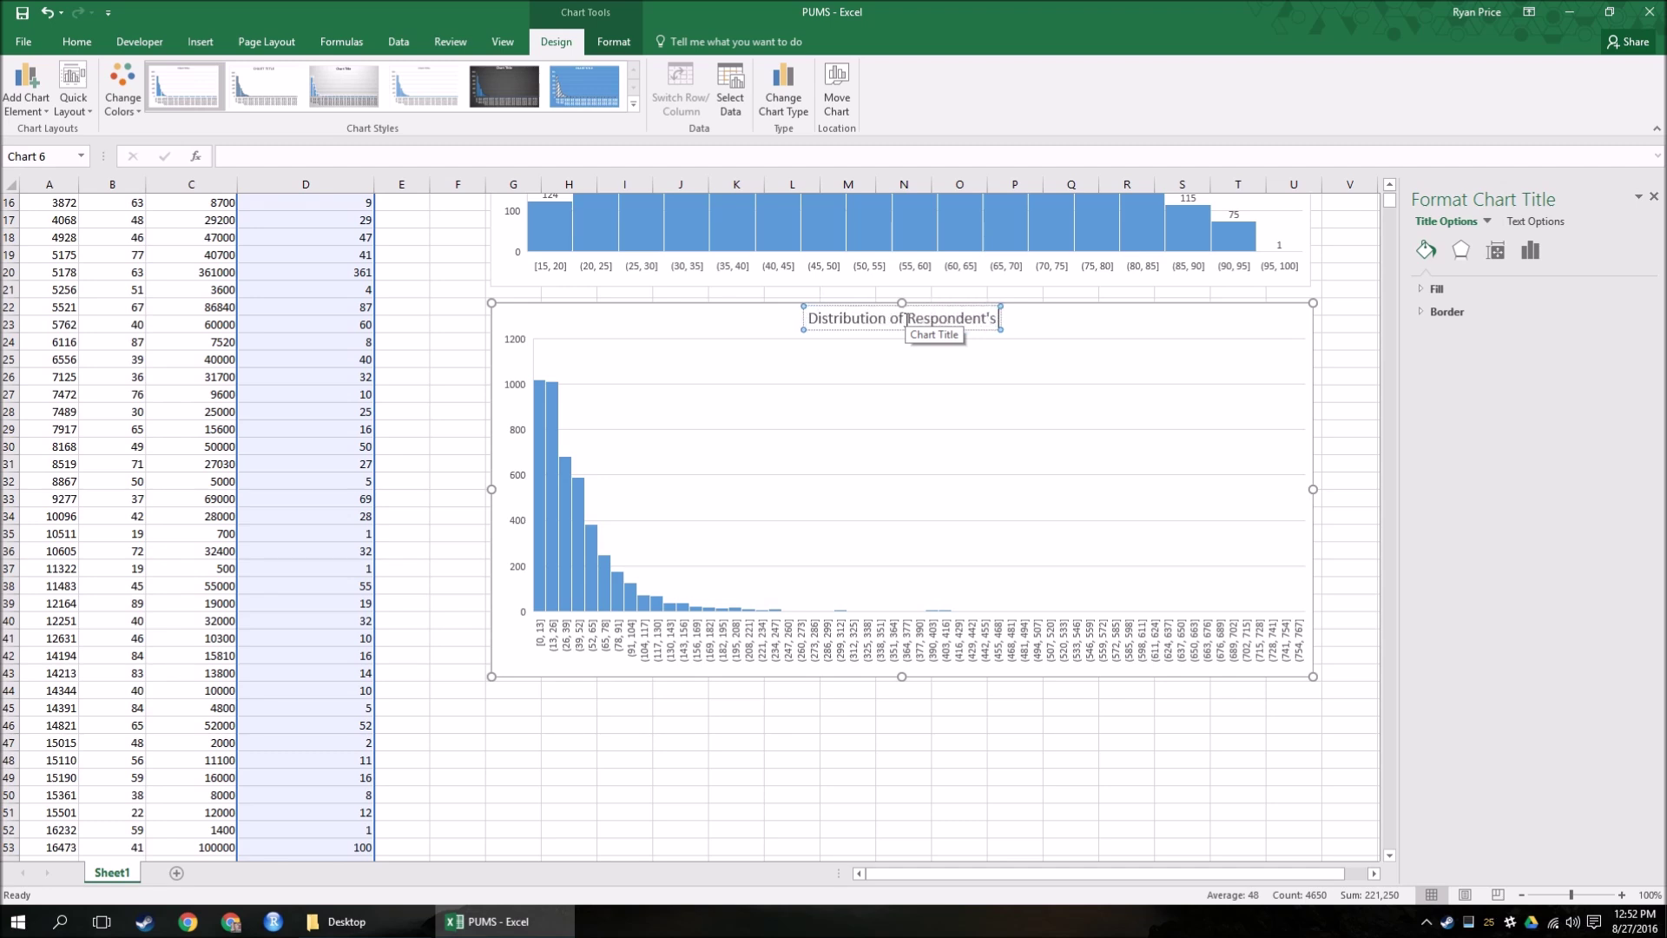
{"action": "type", "text": "es"}
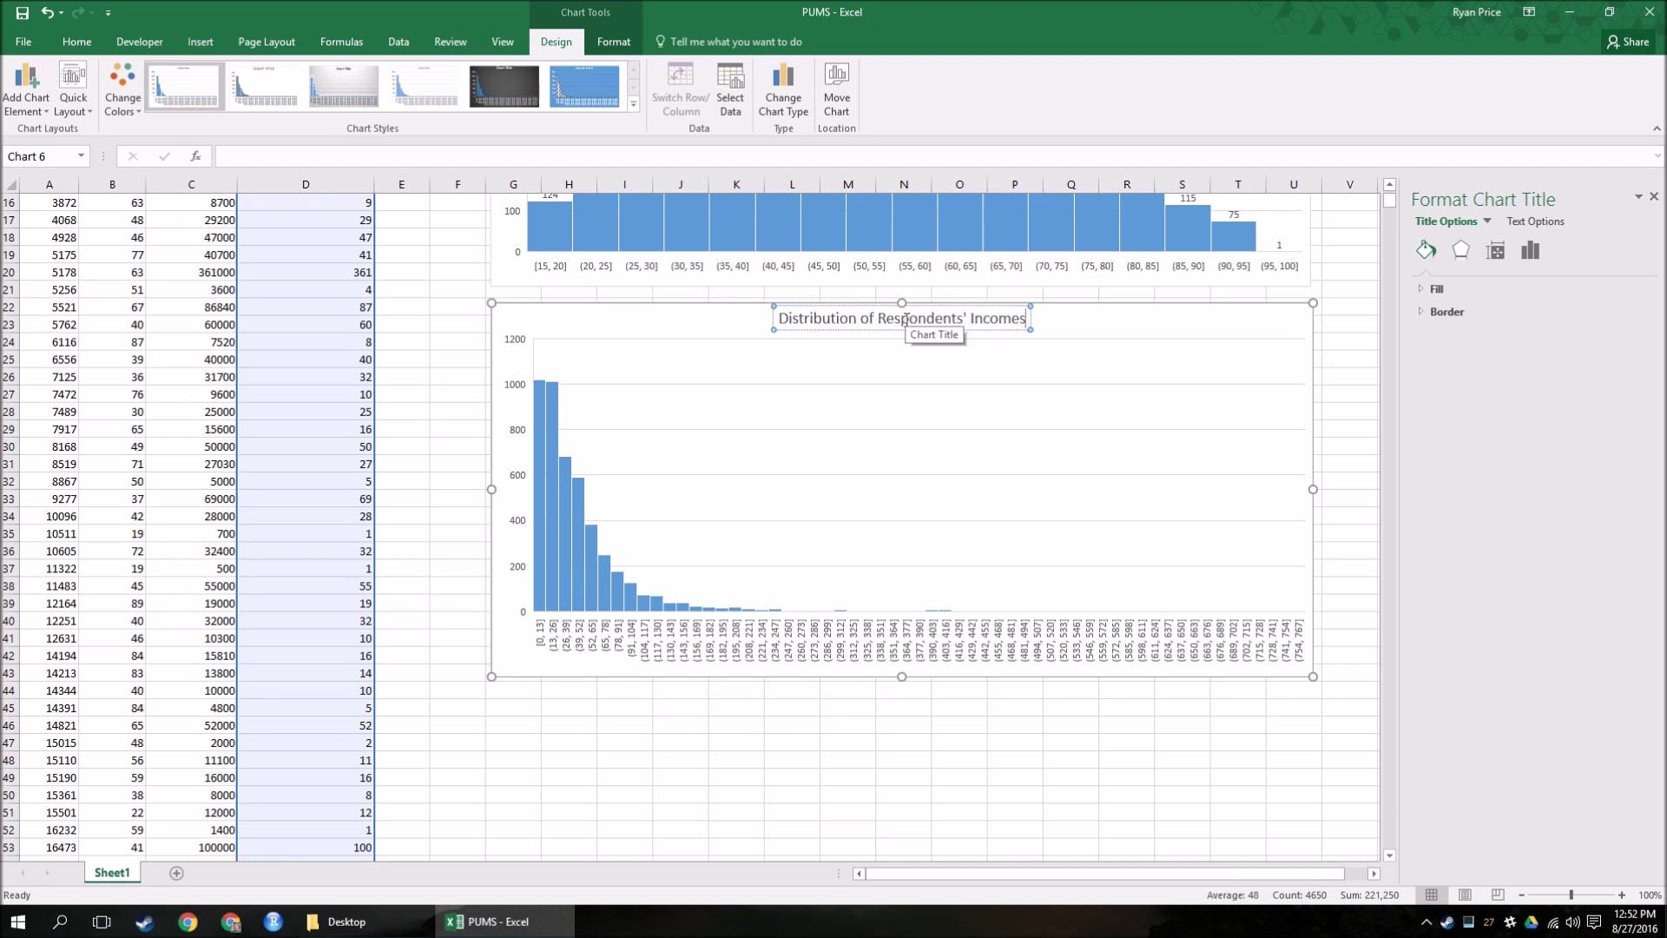
{"action": "key", "text": "Escape"}
{"action": "key", "text": "Escape"}
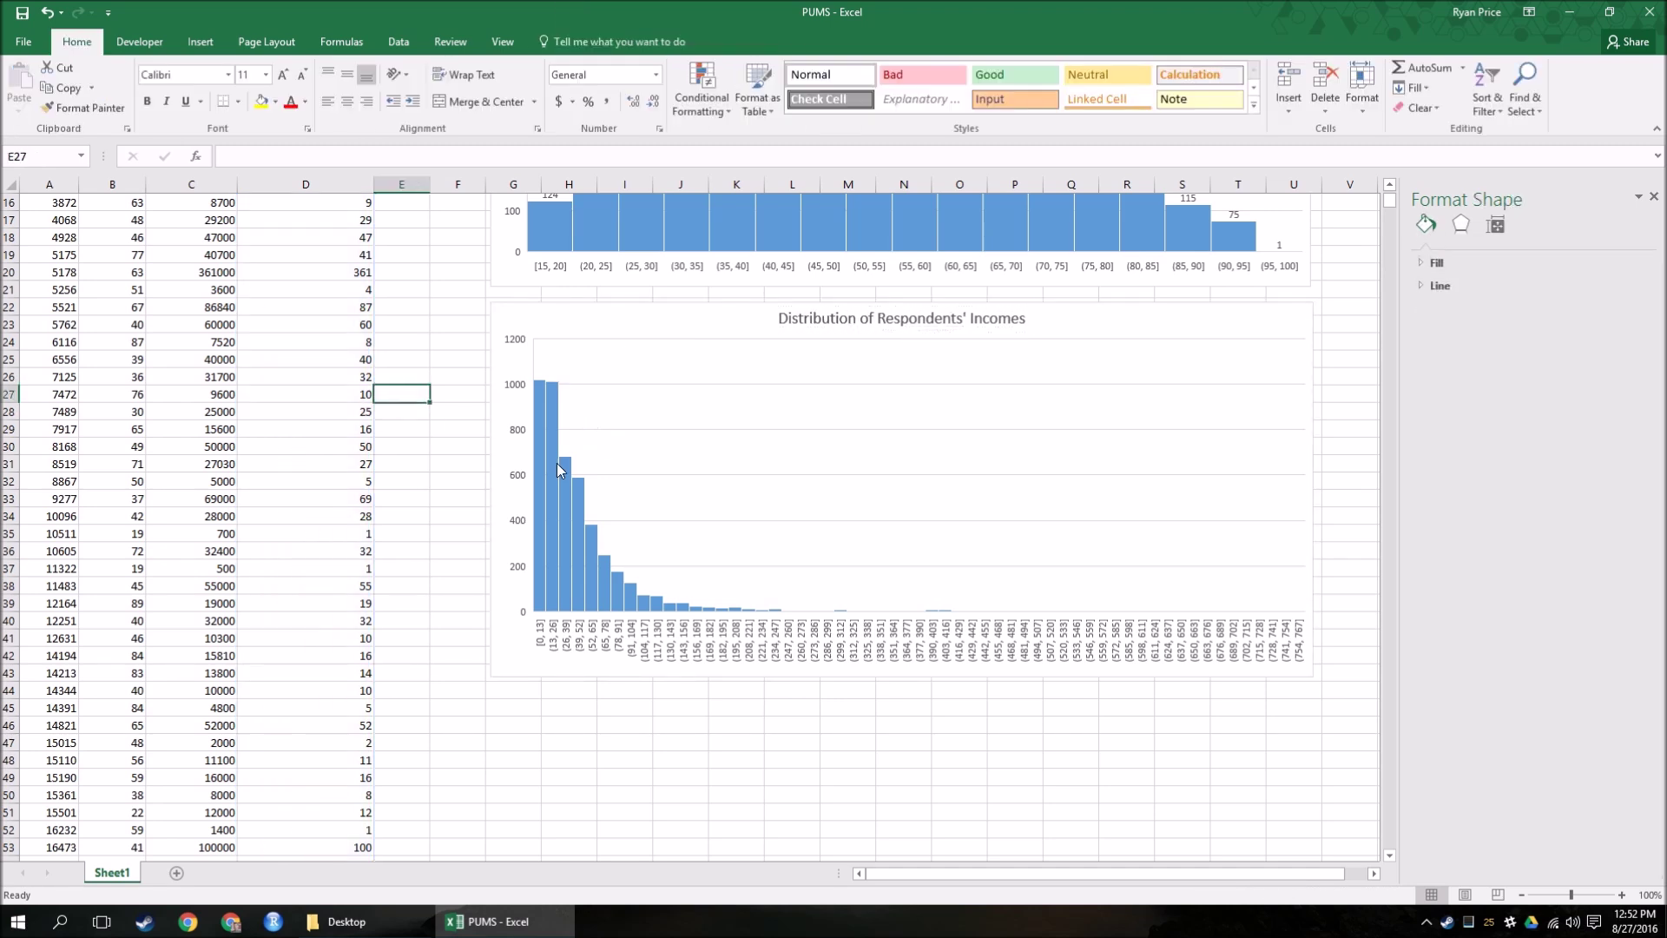
{"action": "right_click", "coordinate": [559, 463]}
- Add count data labels to the income histogram's bars and select its horizontal axis
{"action": "mouse_move", "coordinate": [633, 584]}
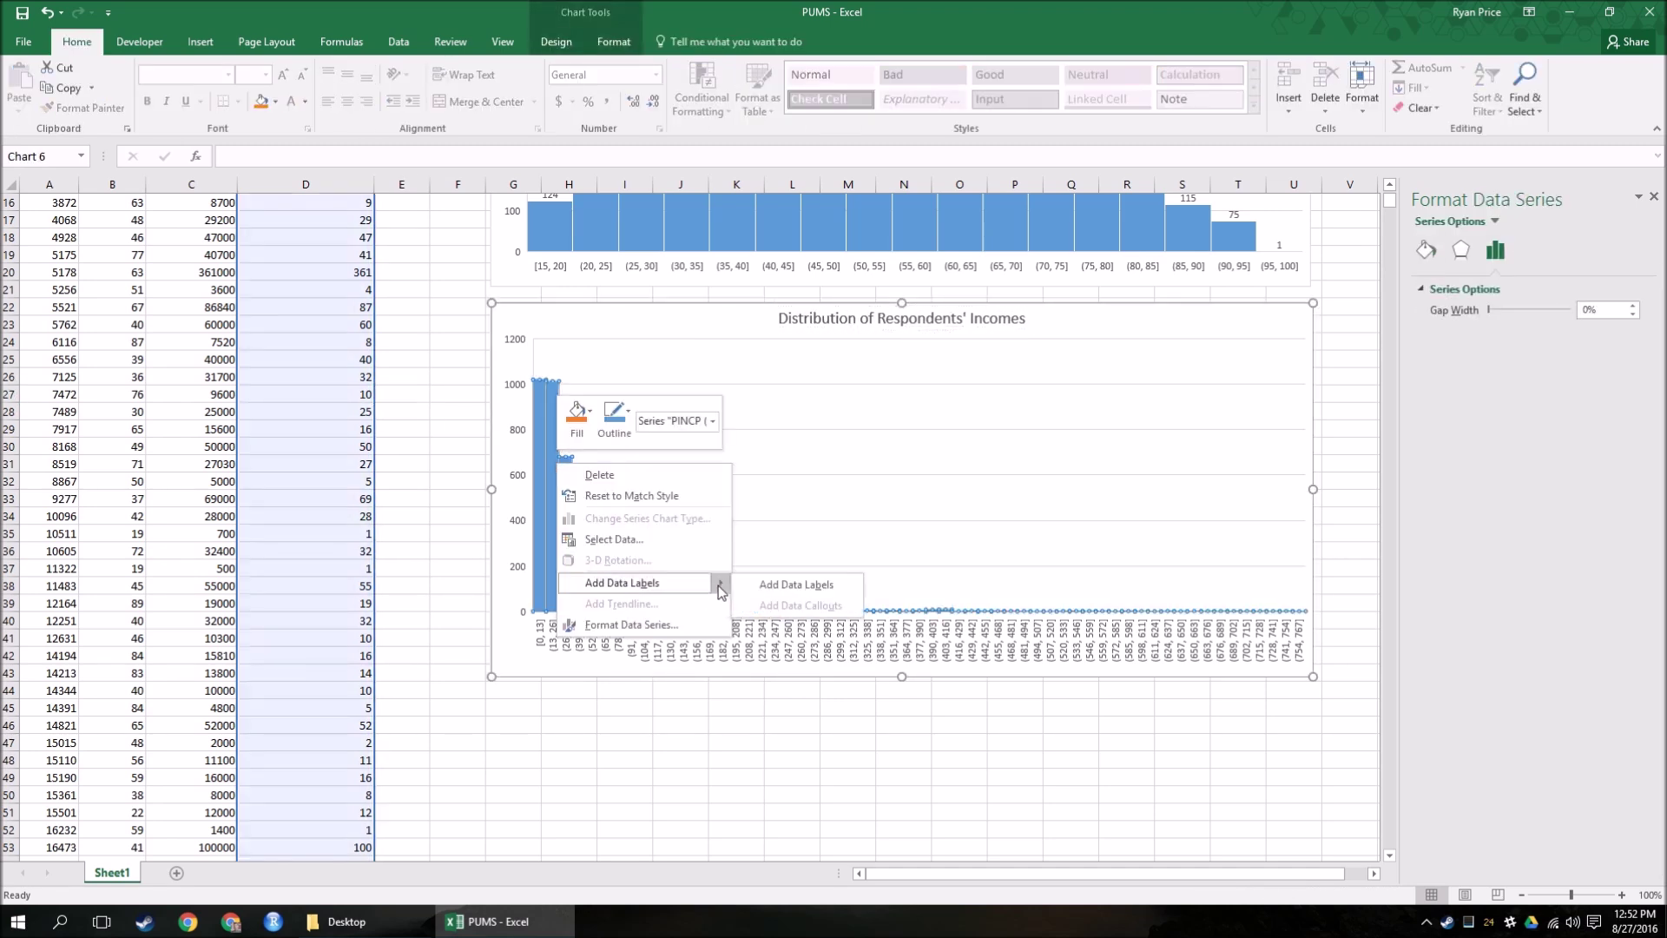
{"action": "left_click", "coordinate": [807, 585]}
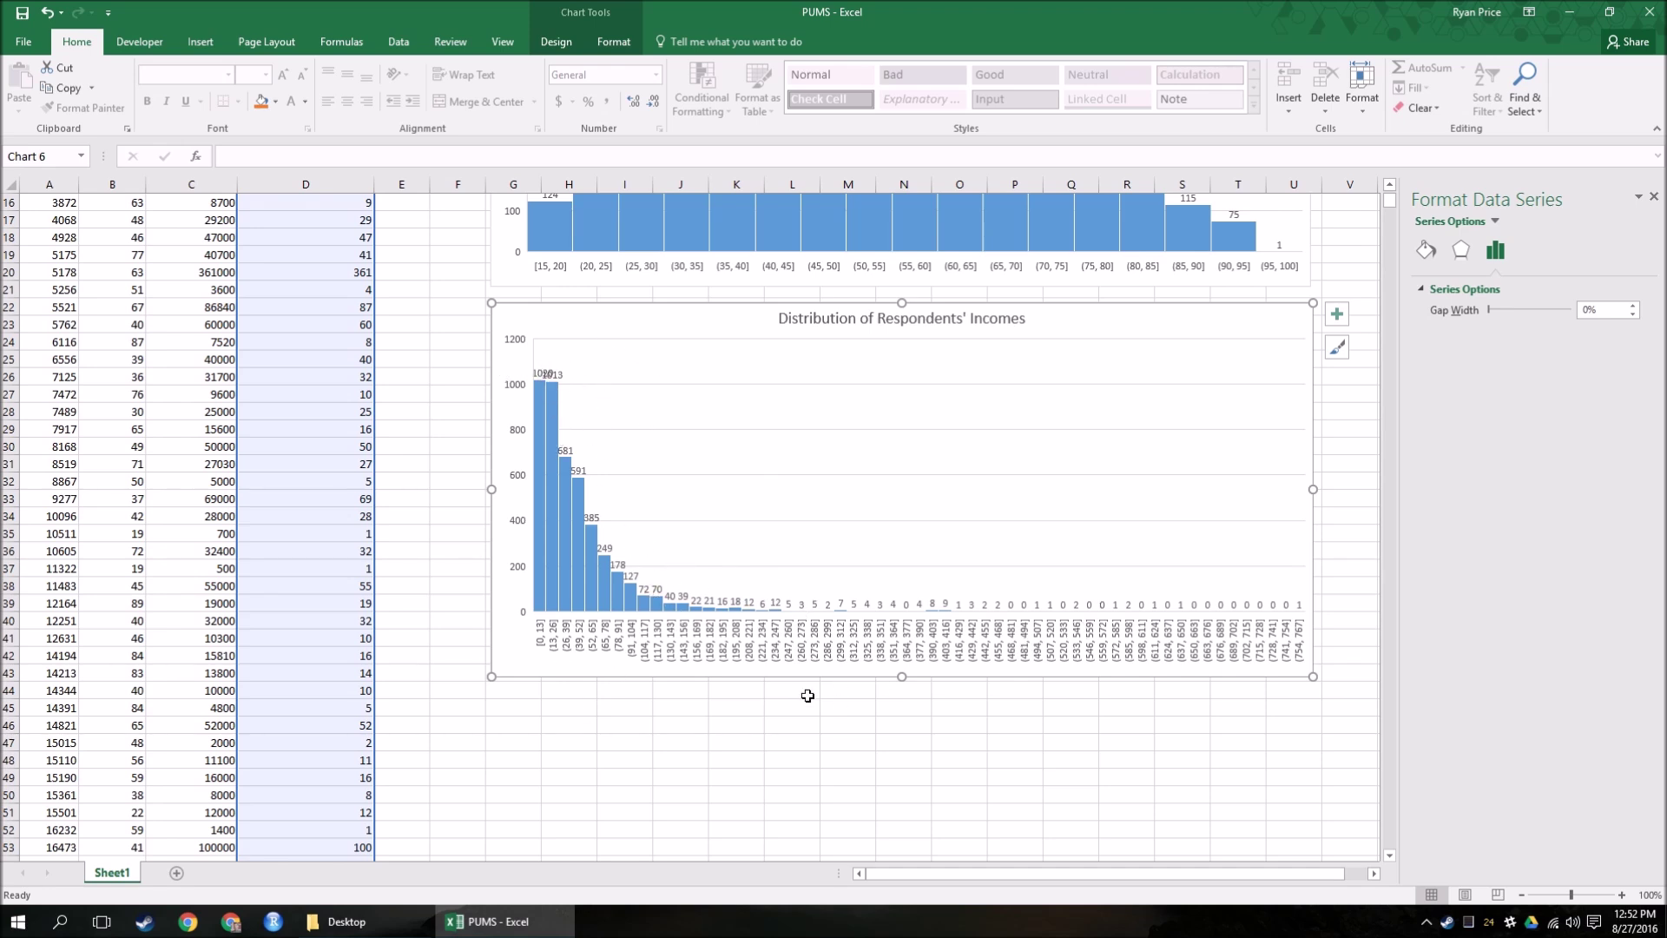
{"action": "left_click", "coordinate": [545, 650]}
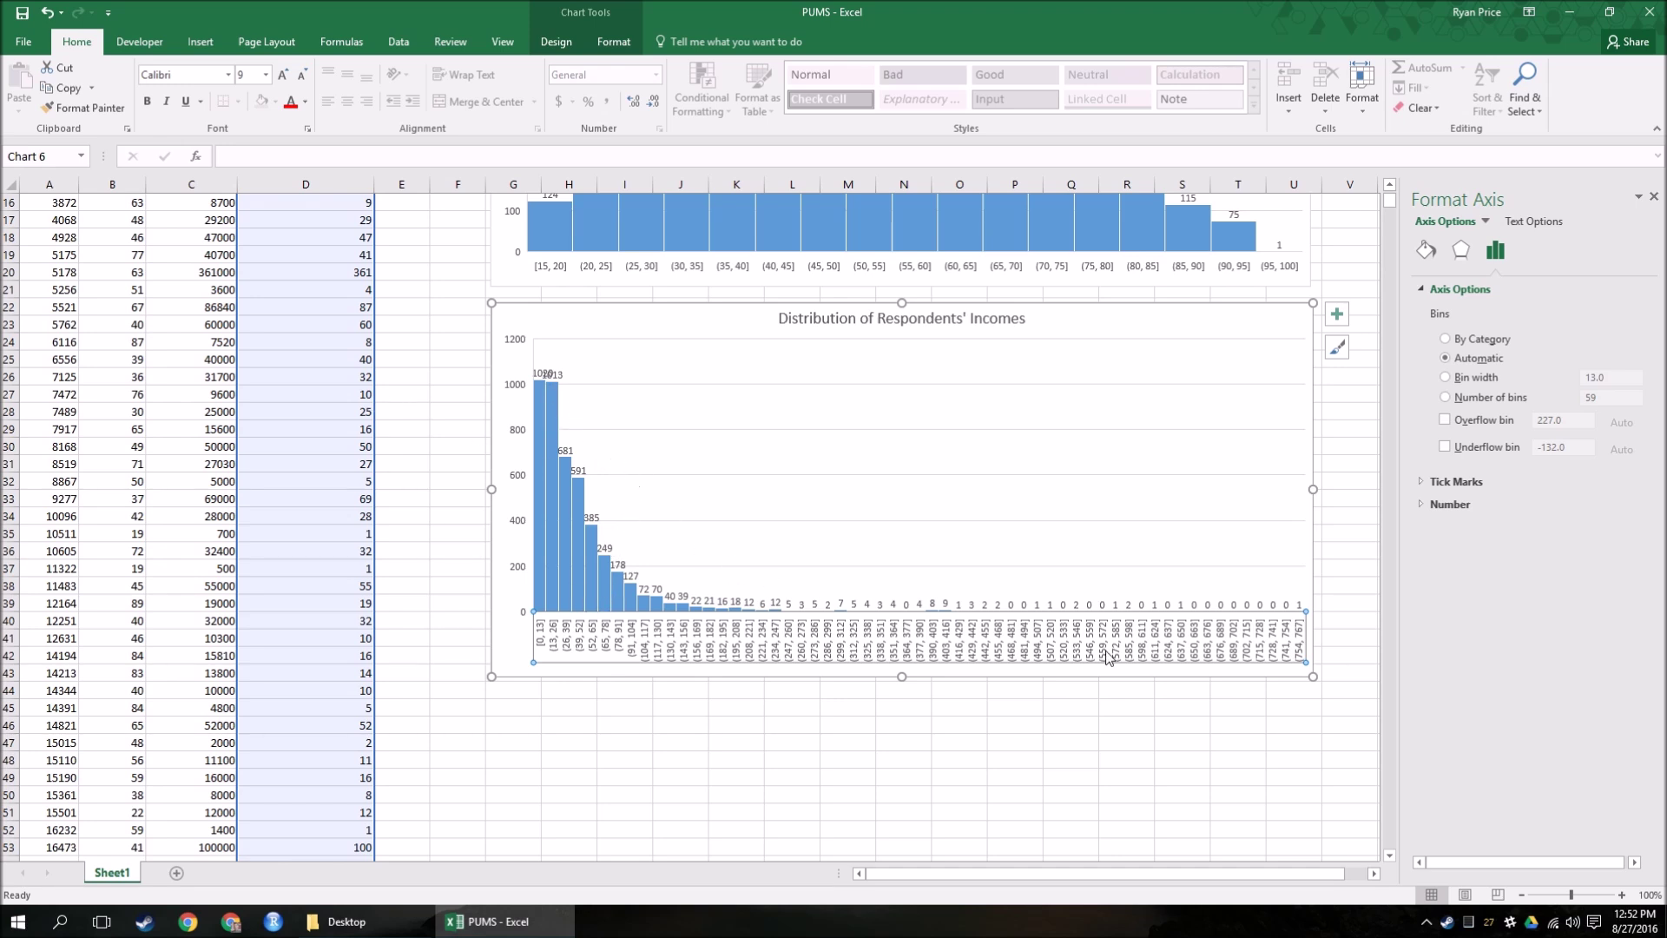
{"action": "right_click", "coordinate": [798, 639]}
- Set the income histogram's axis to a fixed bin width of 25
{"action": "left_click", "coordinate": [882, 821]}
{"action": "left_click", "coordinate": [1470, 380]}
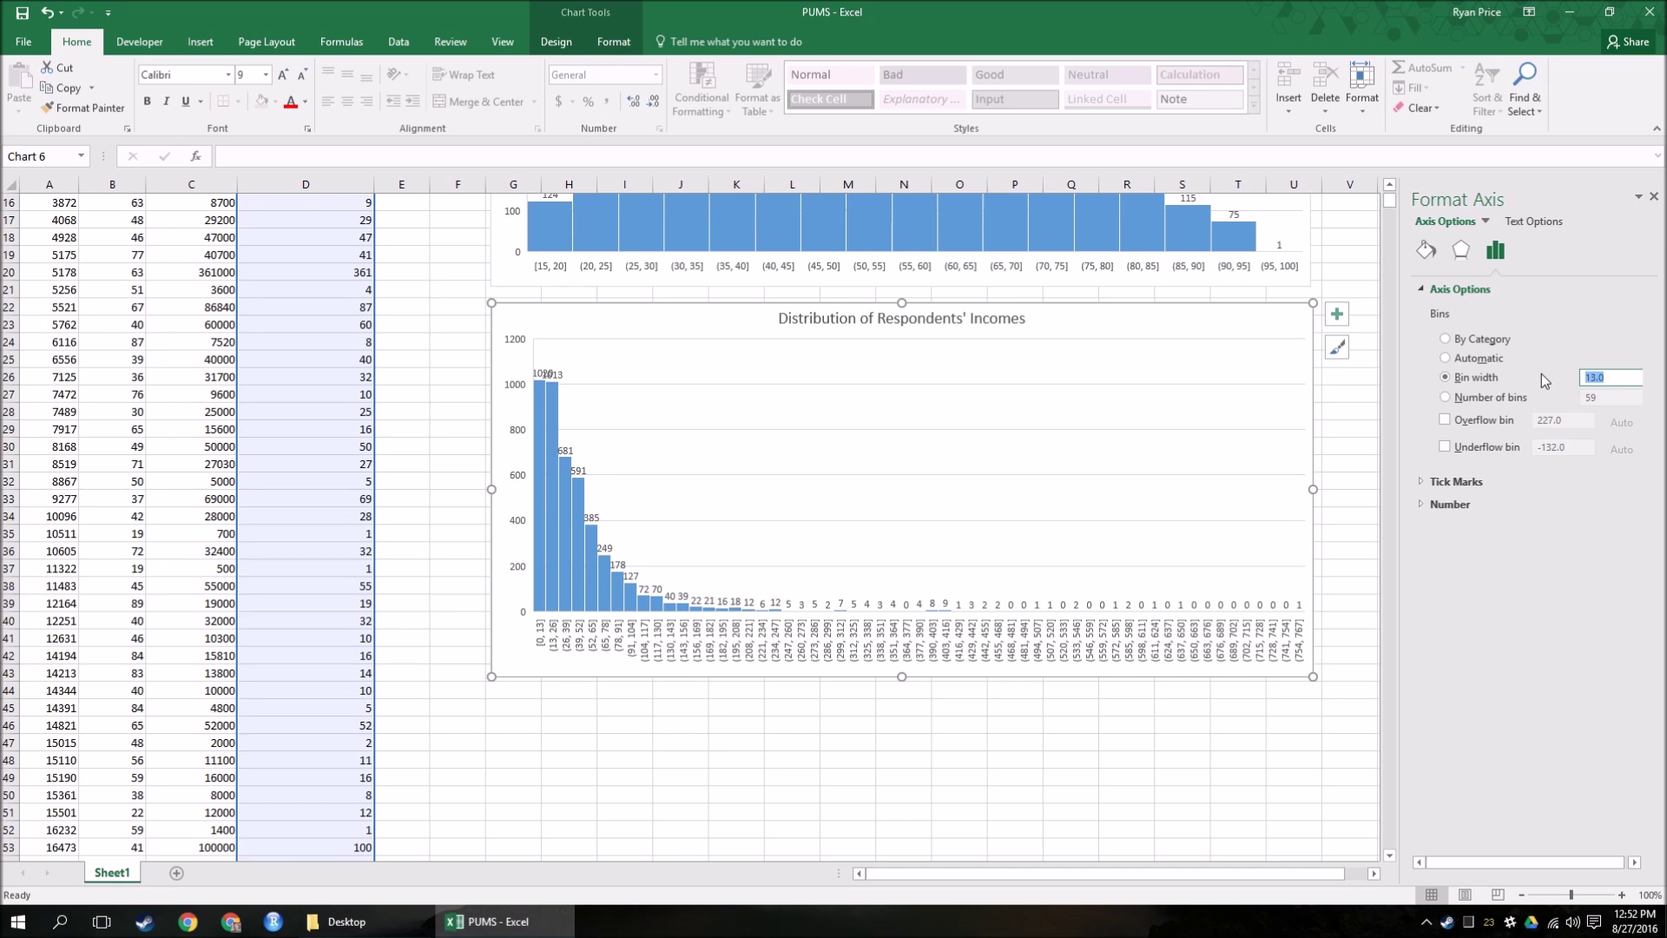
{"action": "type", "text": "25"}
{"action": "key", "text": "Return"}
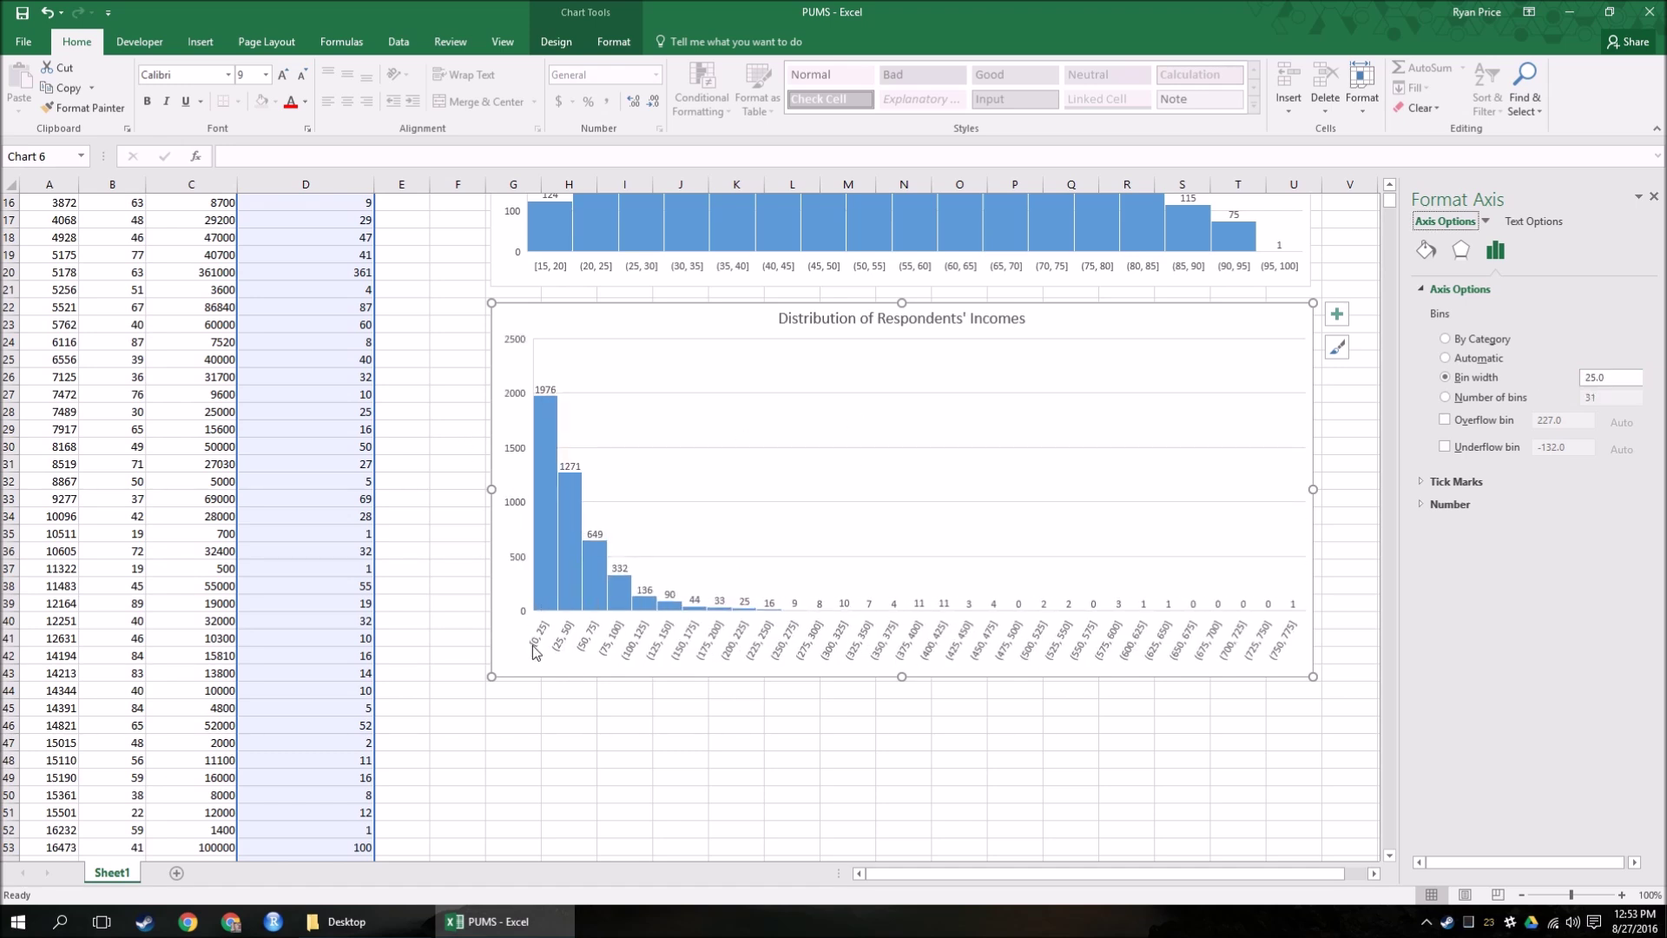
{"action": "mouse_move", "coordinate": [539, 389]}
- Turn on an overflow bin at 250 so all higher incomes form one "> 250" bar
{"action": "left_click", "coordinate": [1446, 420]}
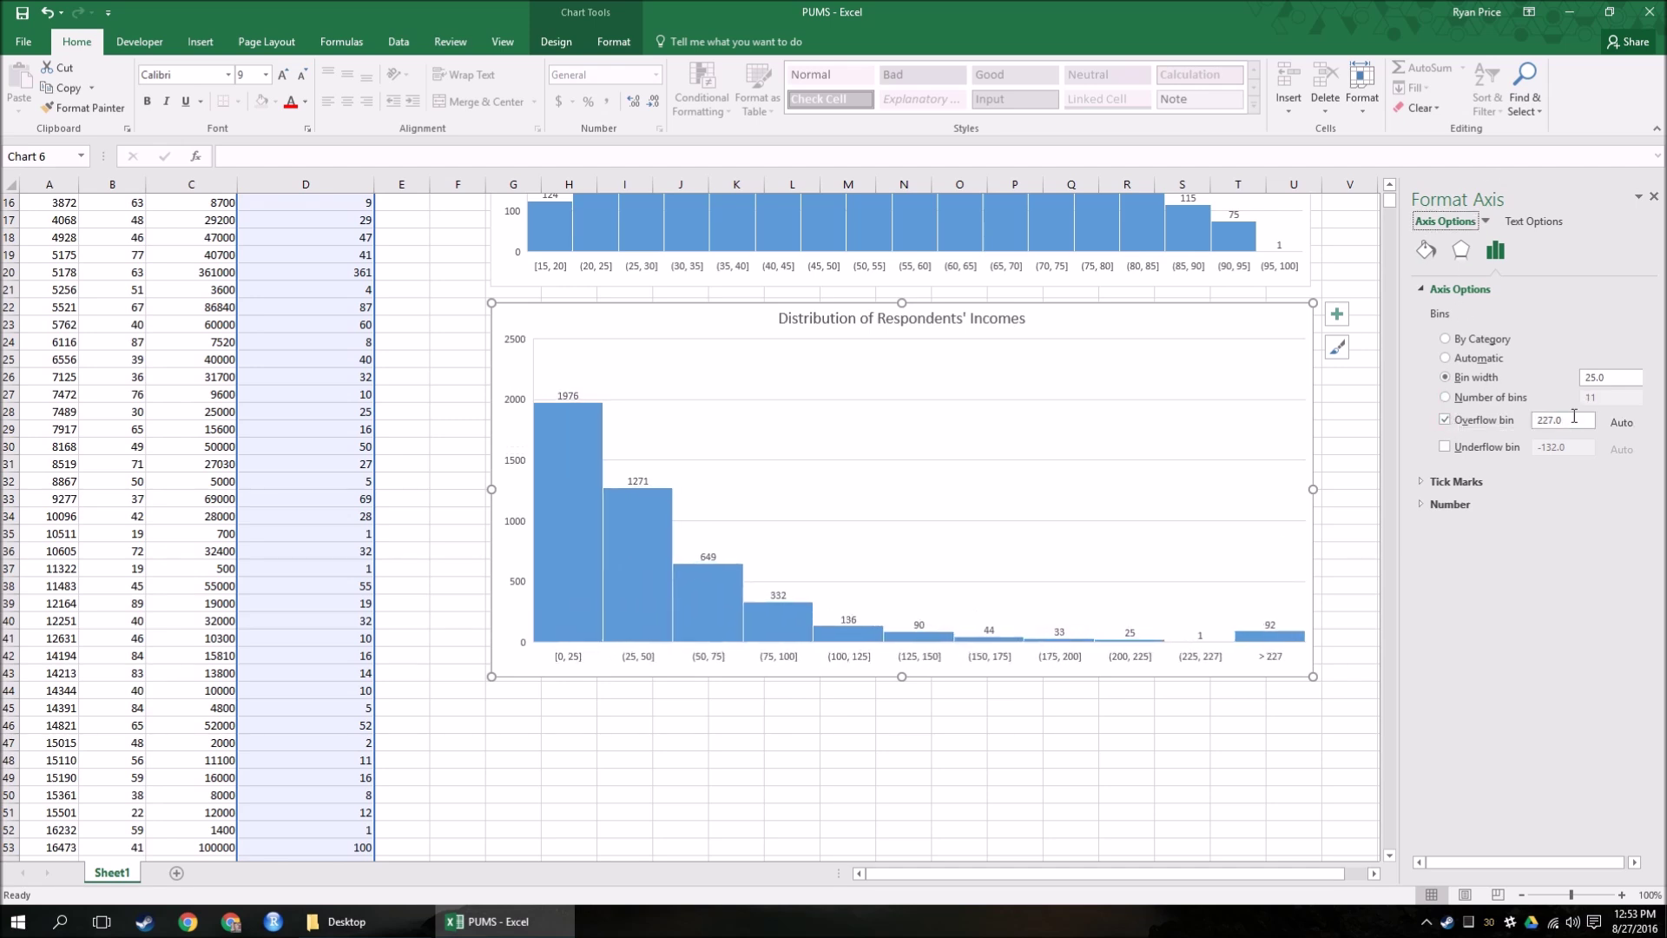
{"action": "double_click", "coordinate": [1575, 419]}
{"action": "type", "text": "250"}
{"action": "key", "text": "Return"}
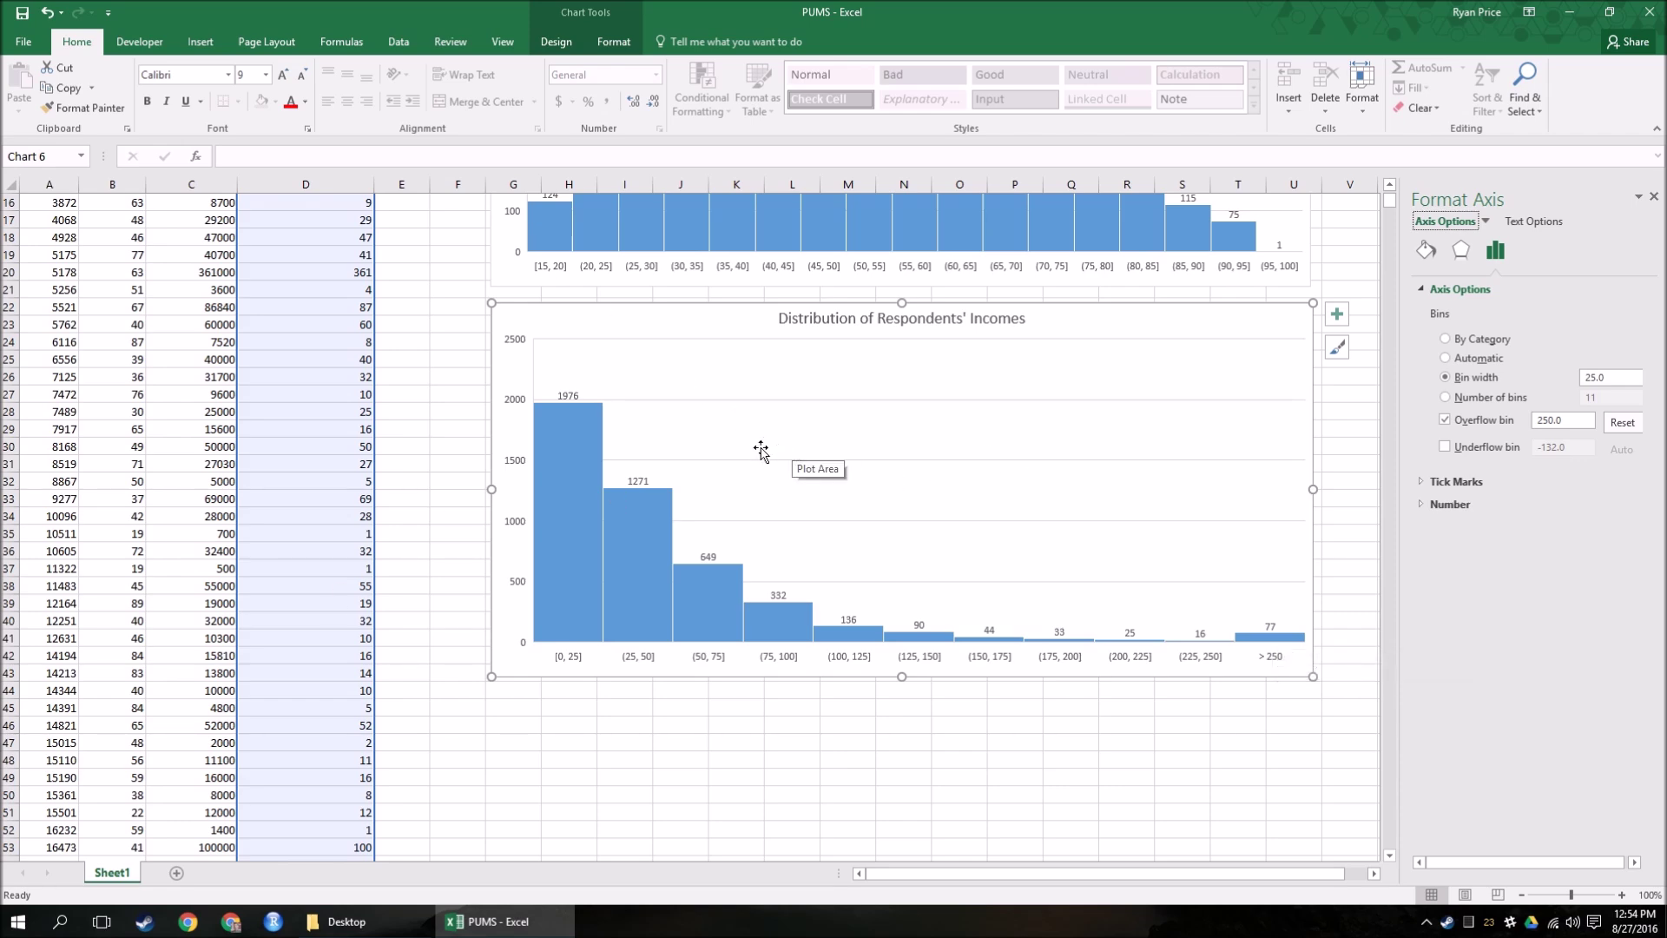
{"action": "scroll", "coordinate": [769, 446], "scroll_direction": "up", "scroll_amount": 5}
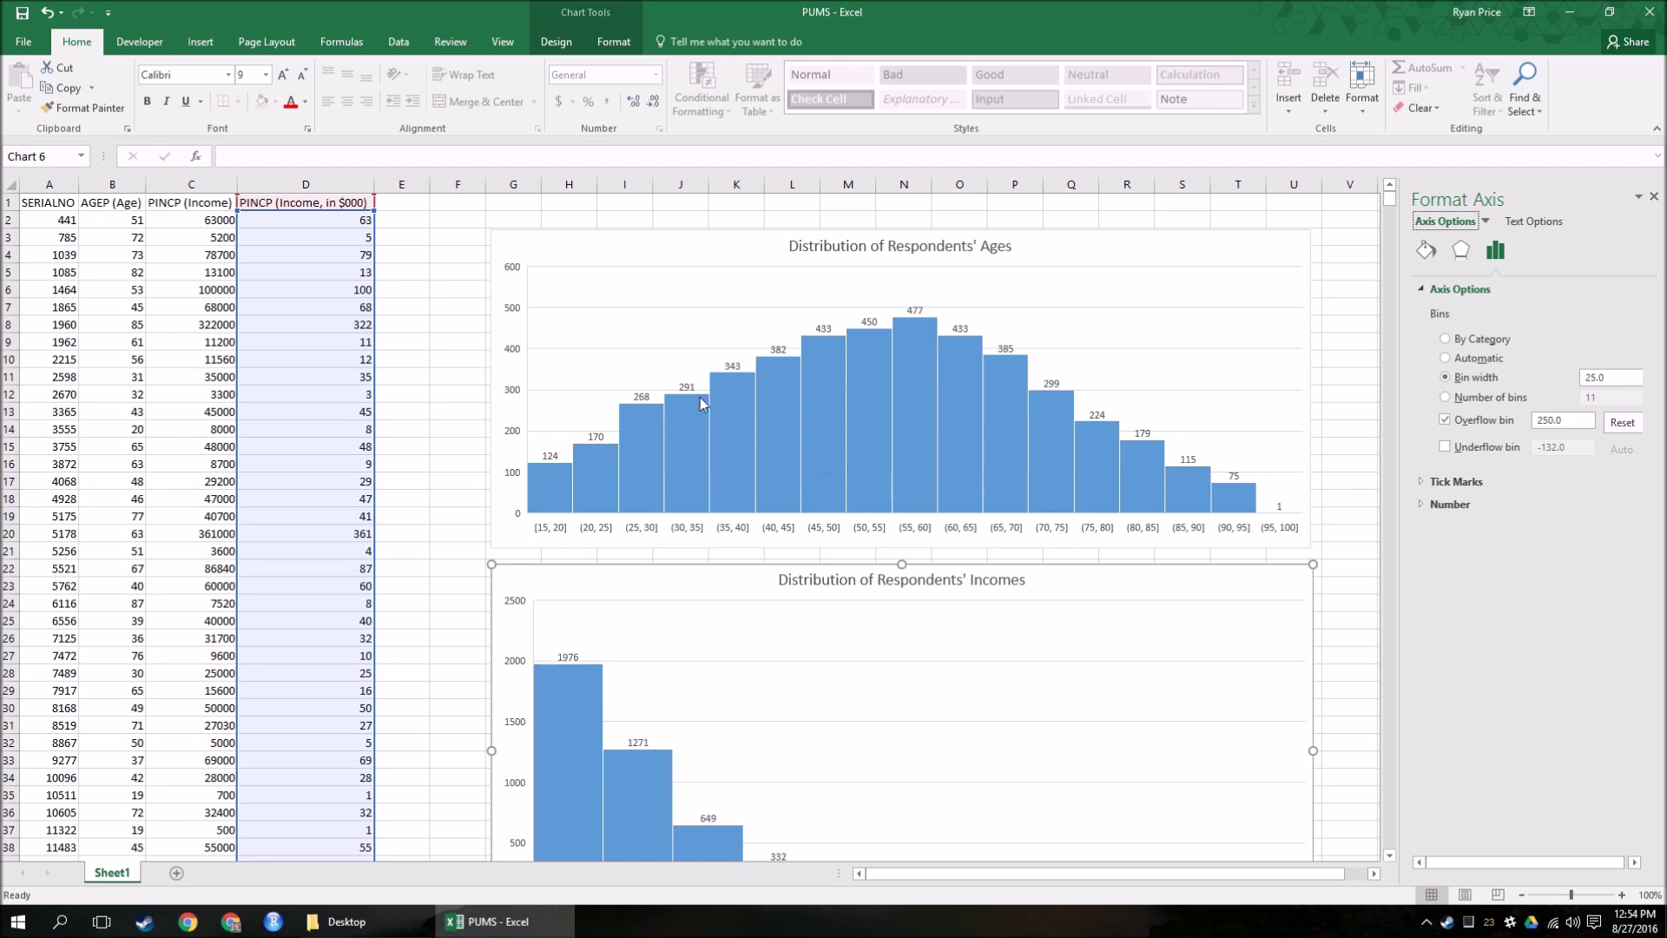
{"action": "left_click", "coordinate": [228, 270]}
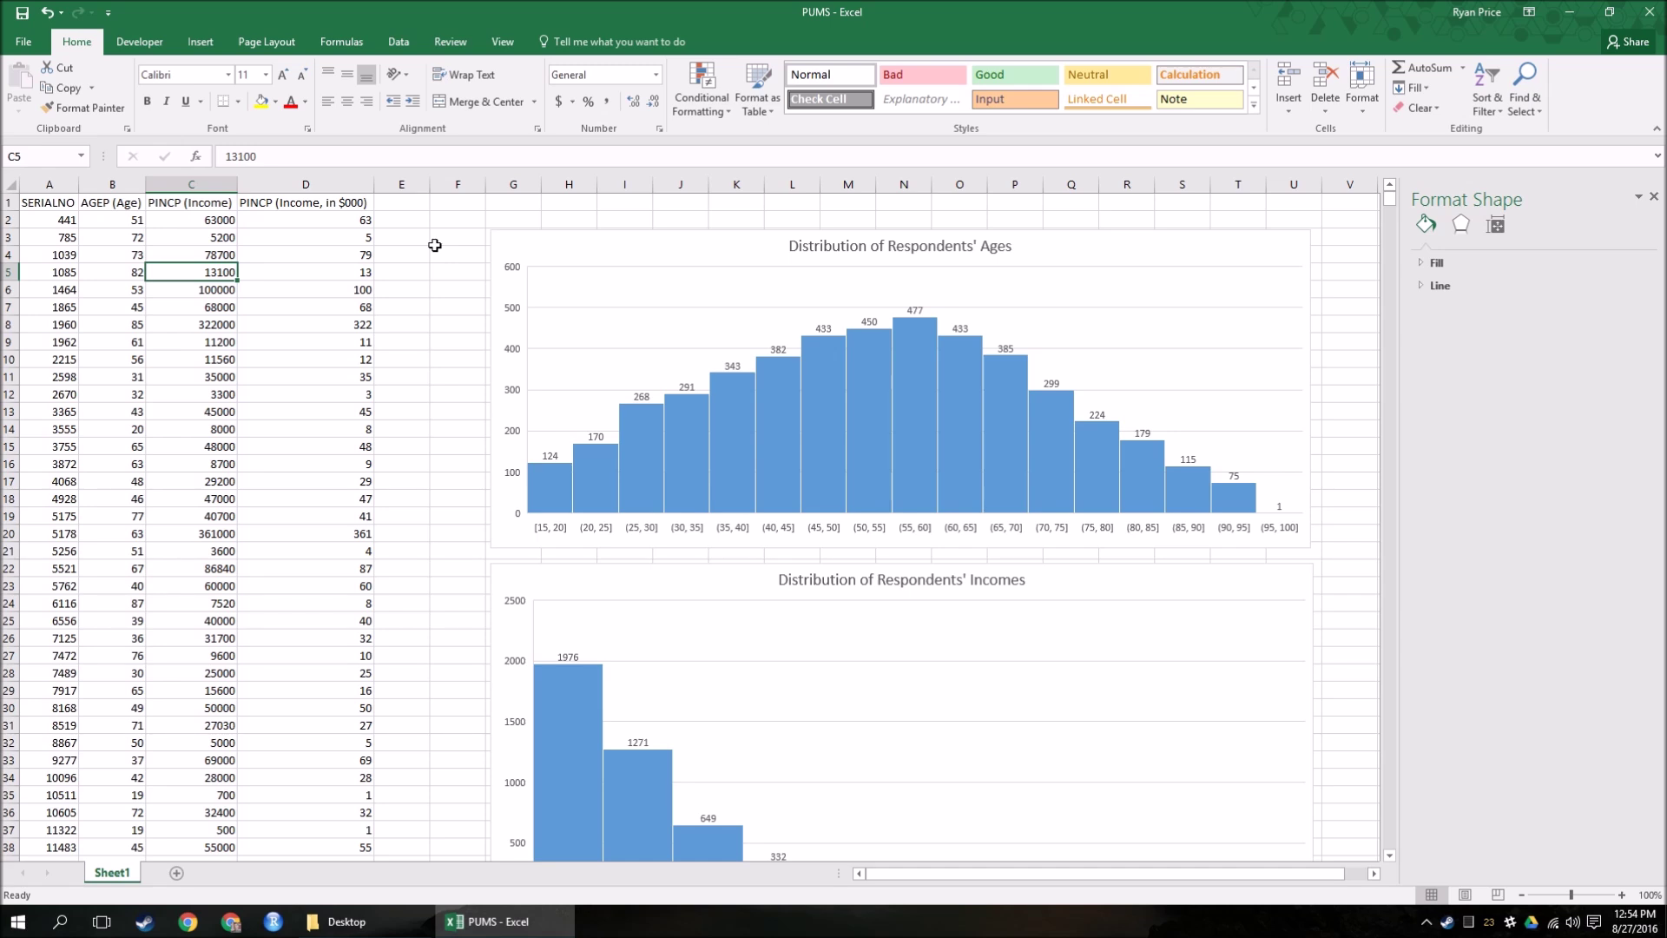
{"action": "scroll", "coordinate": [647, 356], "scroll_direction": "down", "scroll_amount": 1}
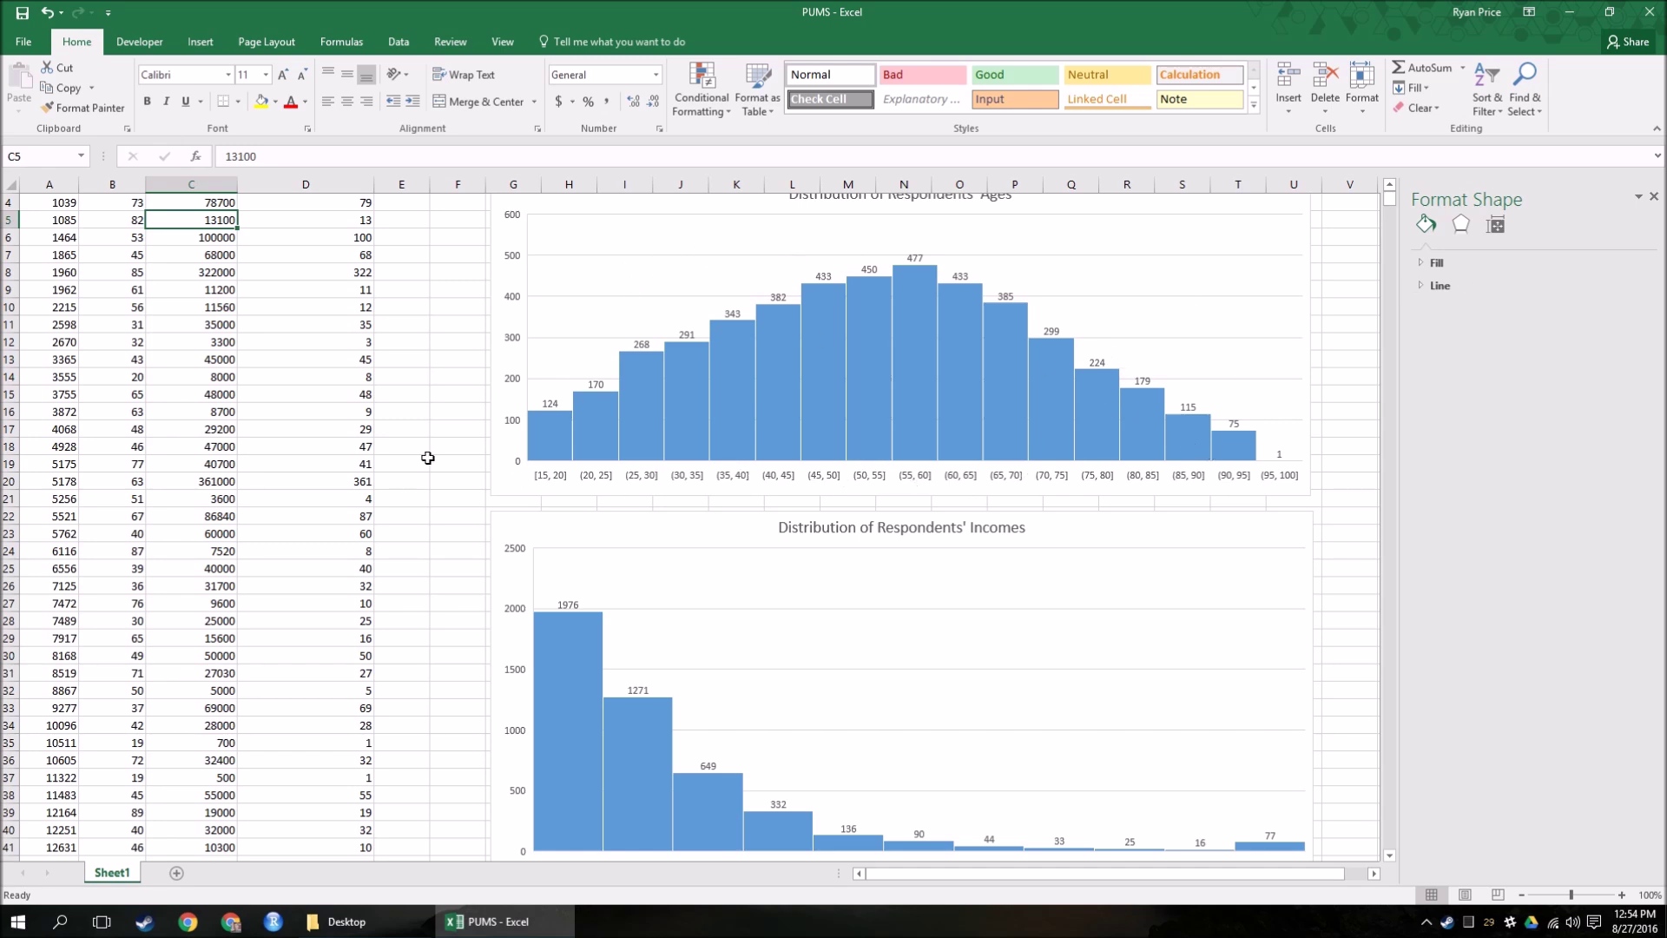
{"action": "scroll", "coordinate": [427, 458], "scroll_direction": "up", "scroll_amount": 1}
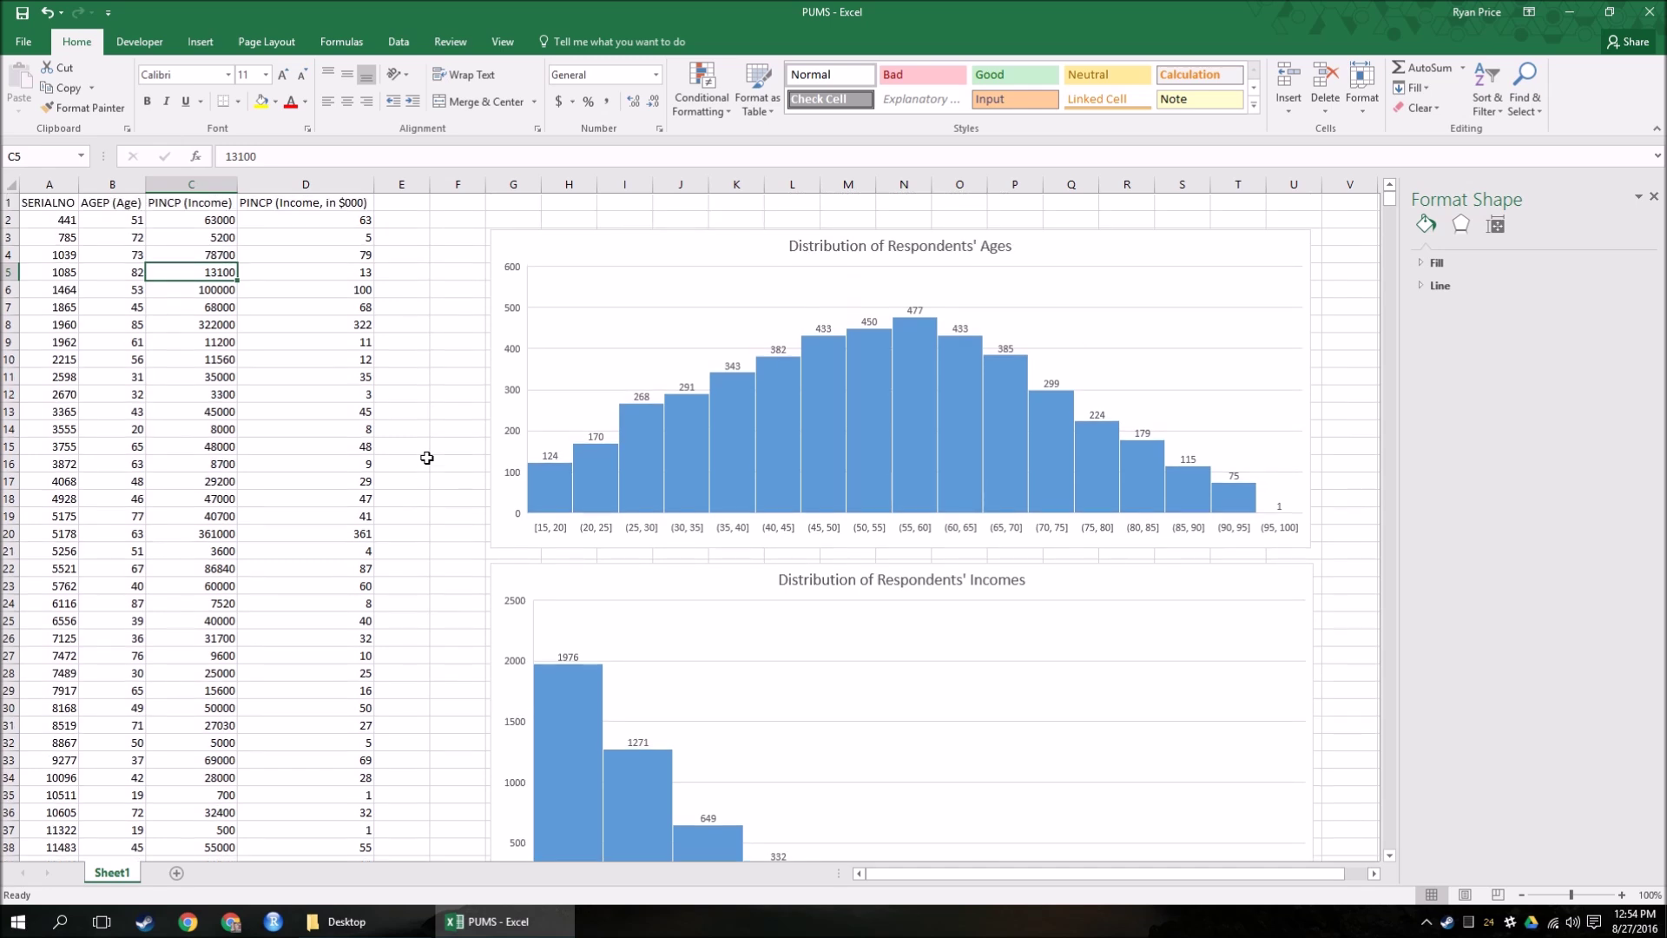
{"action": "scroll", "coordinate": [427, 457], "scroll_direction": "down", "scroll_amount": 1}
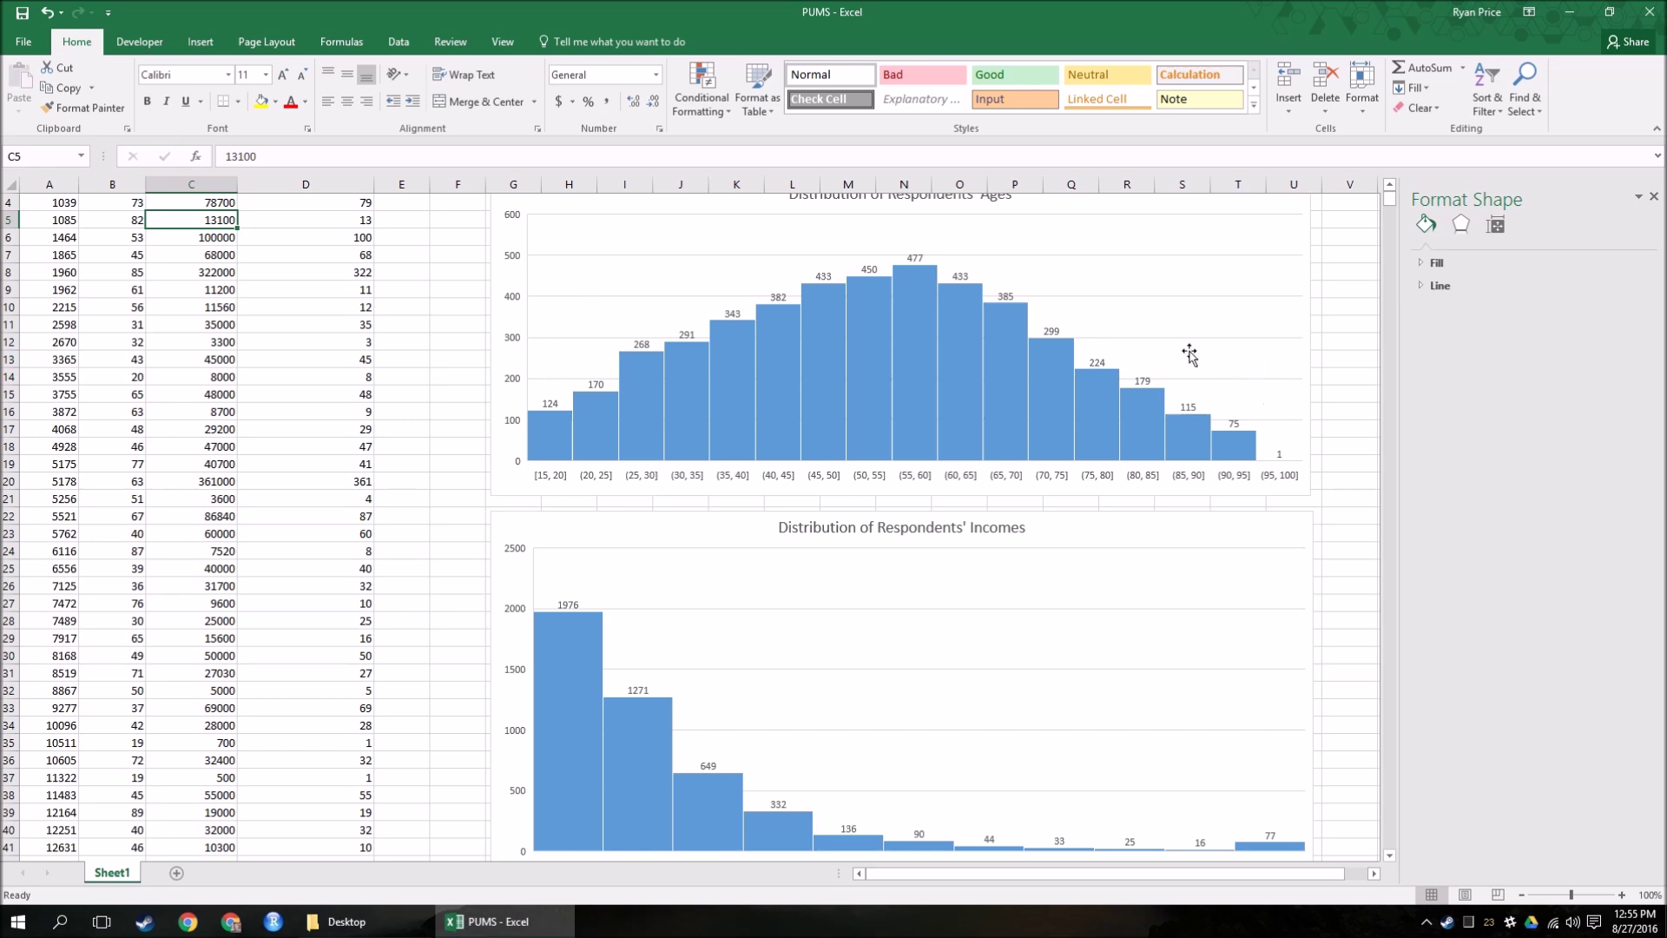
{"action": "scroll", "coordinate": [694, 642], "scroll_direction": "up", "scroll_amount": 1}
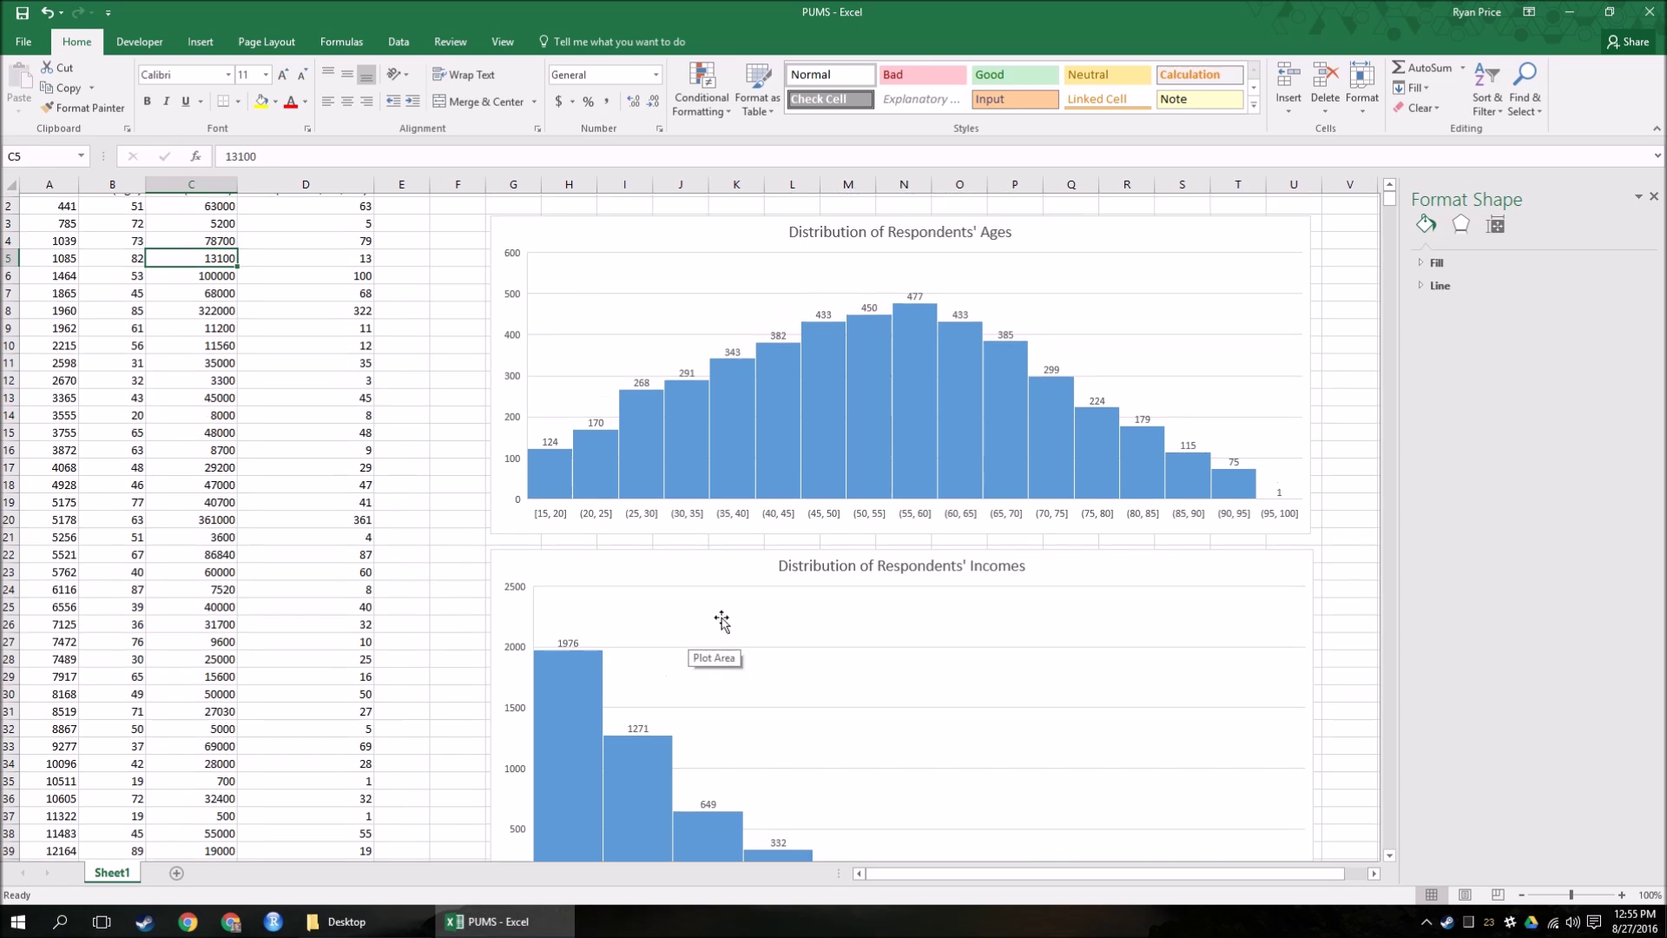
{"action": "left_click", "coordinate": [402, 323]}
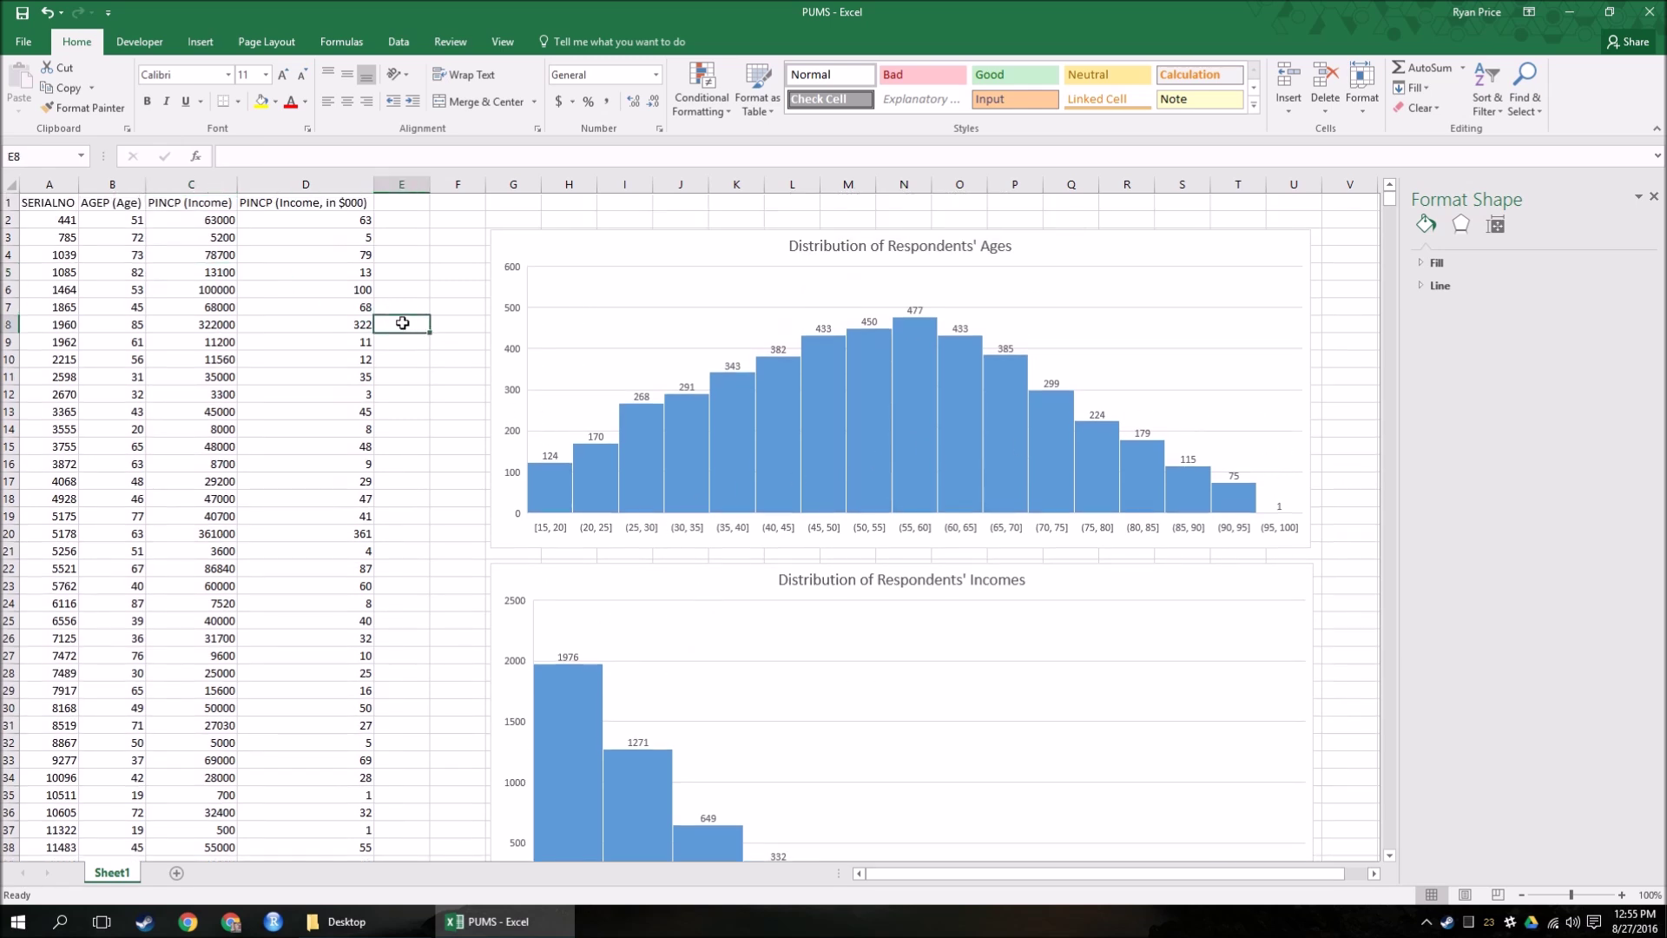